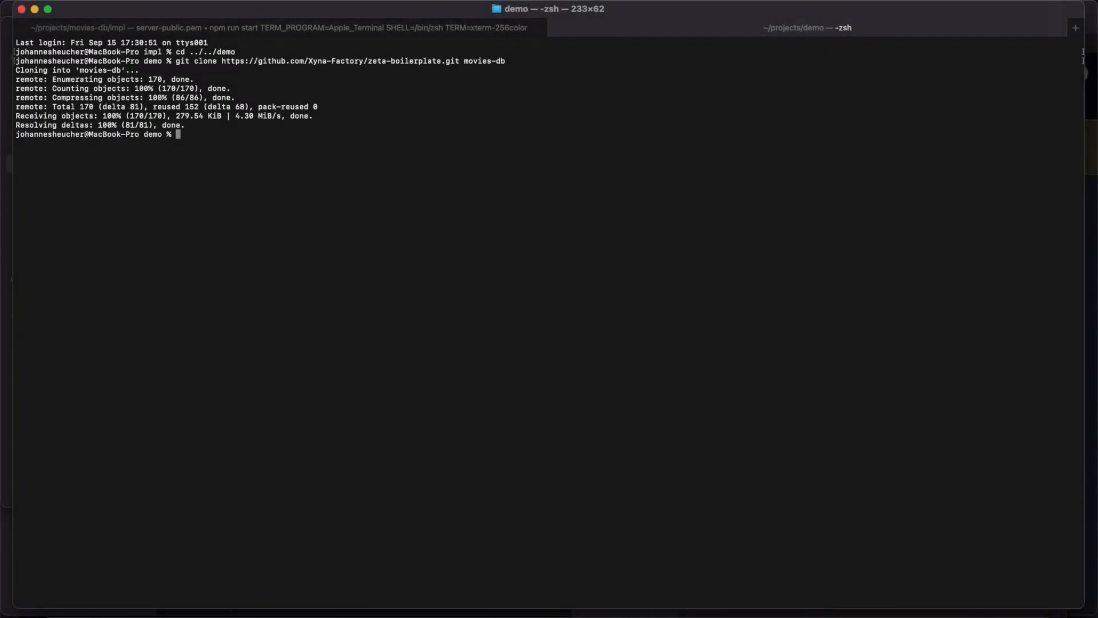
- Enter the cloned movies-db repository and run git submodule init and git submodule update
text(cd movies-db)
key(Return)
text(git submodule init)
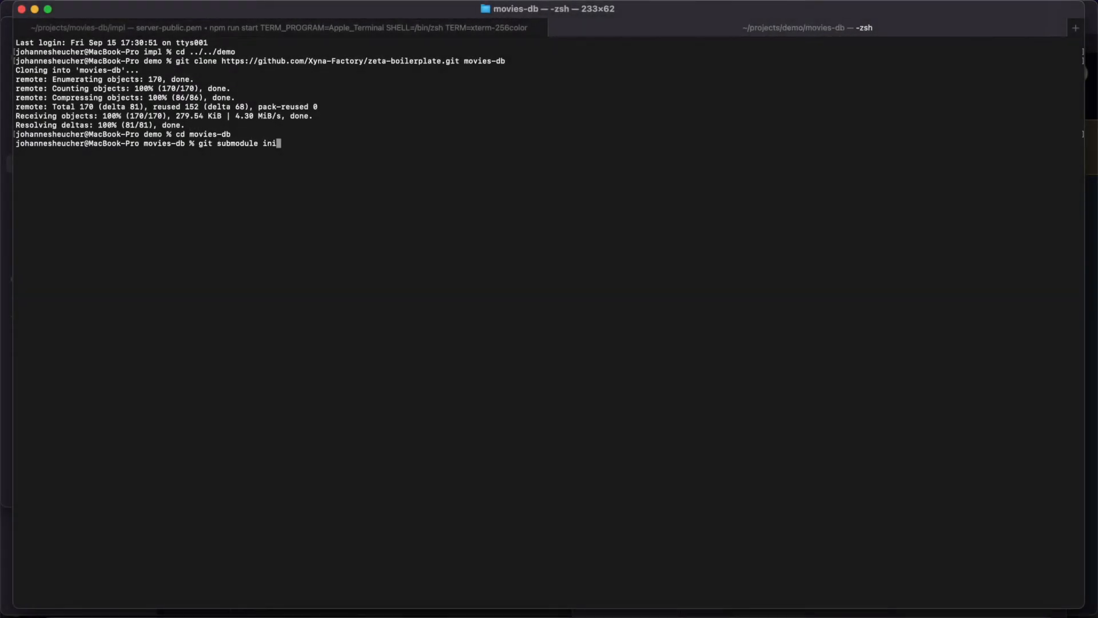
key(Return)
text(git submodule update)
key(Return)
- In the impl folder, switch to Node 16 with nvm and install the npm dependencies
text(cd impl)
key(Return)
text(nvm ls)
key(Return)
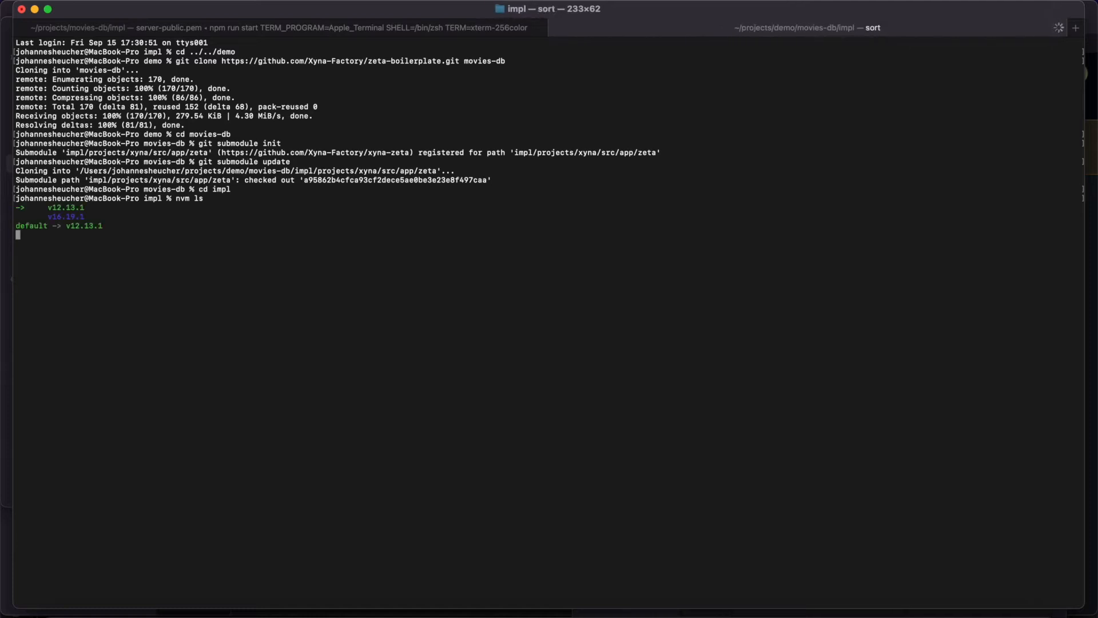
key(ctrl+c)
text(nvm use 16)
key(Return)
text(npm install)
key(Return)
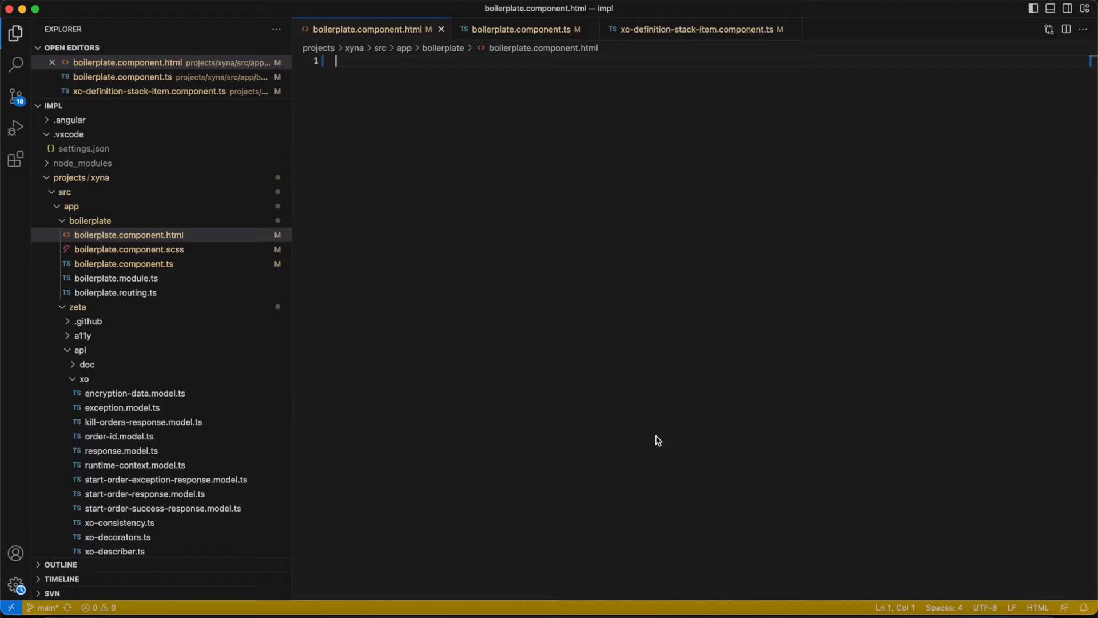
- Add an xc-definition-stack-master element to boilerplate.component.html with [initial-fqn]="initialFqn" and an [initial-input] binding, and save the file
text(<)
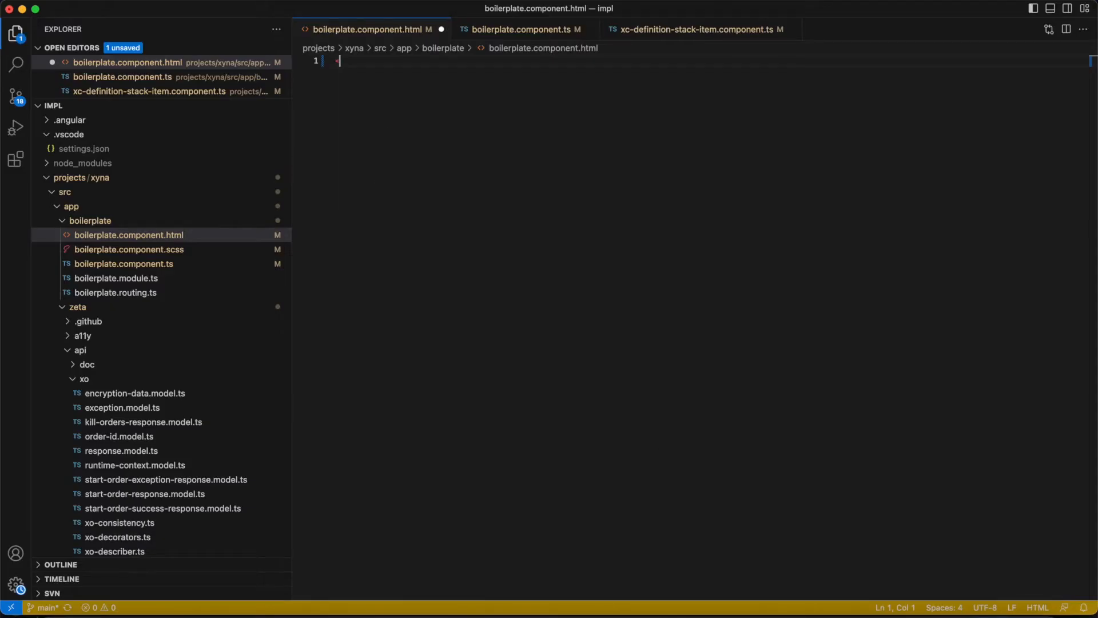
text(xc-definition-stack-master ></xc-definition-stack-master>)
key(Left)
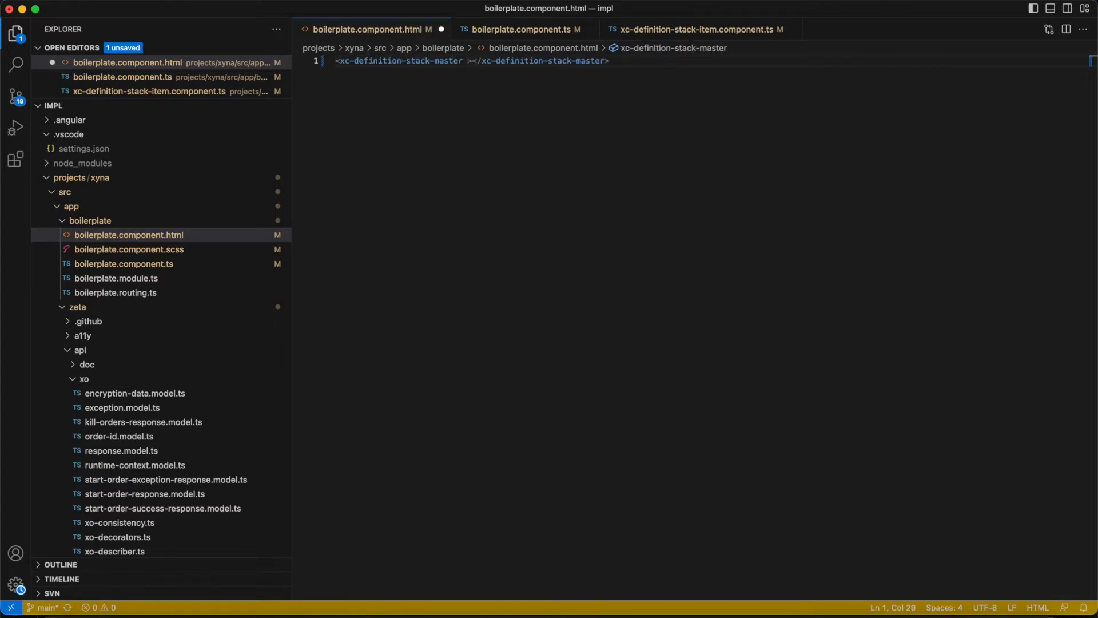
text([initial-fqn])
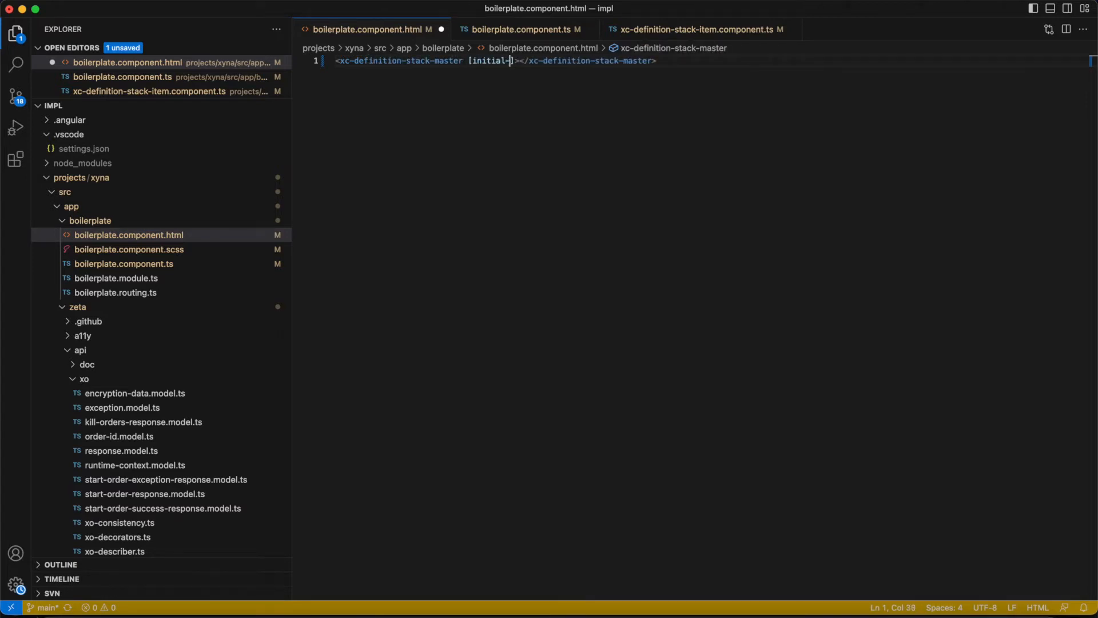
text(="initialFqn)
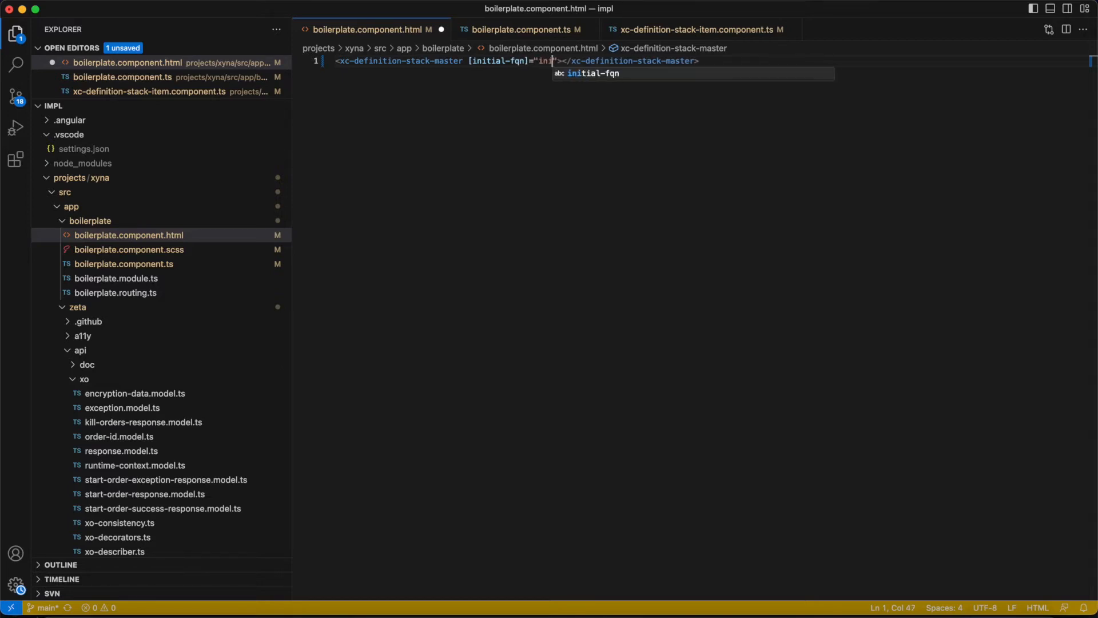
text(" [initial)
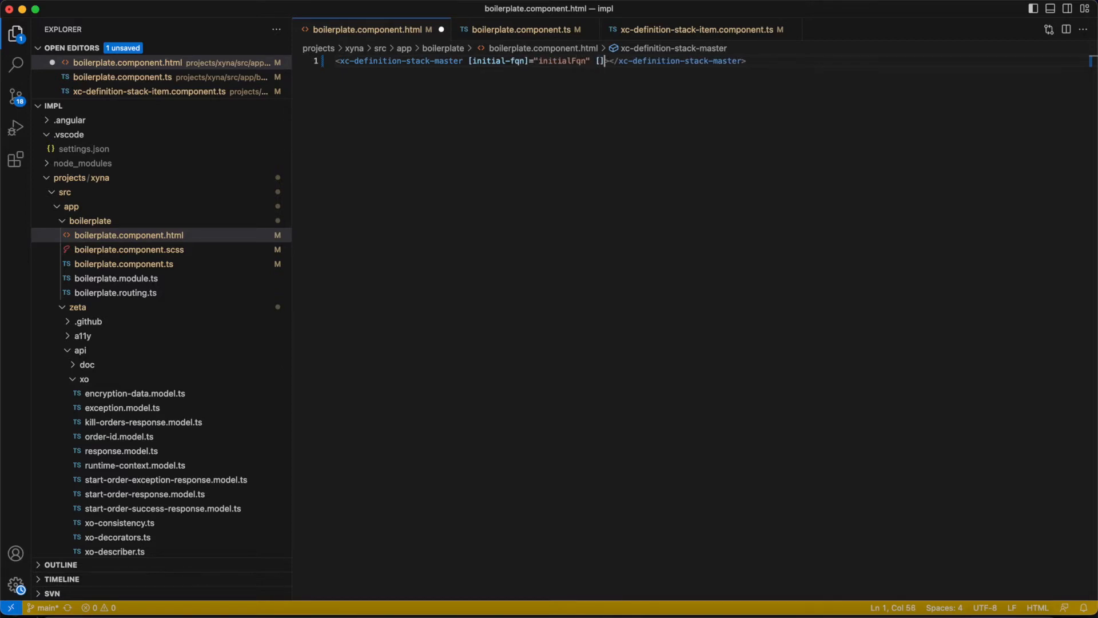
text(-input]="">)
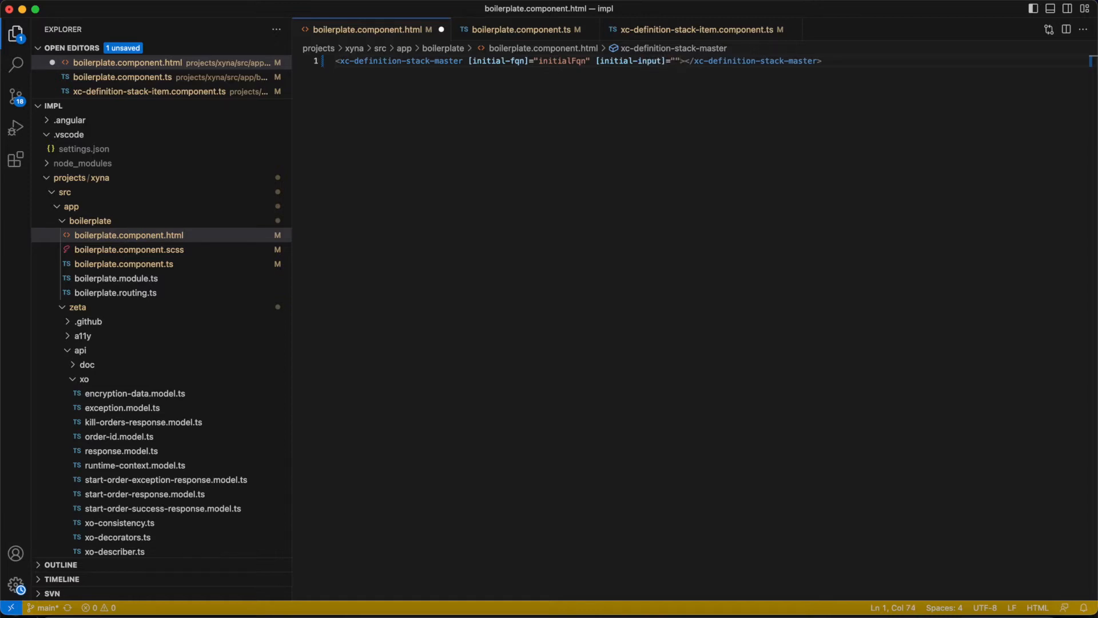
key(ctrl+s)
- In boilerplate.component.ts, define initialFqn in the BoilerplateComponent class as 'demo.movies.definitions.GetMoviesTableDefinition'
click(500, 30)
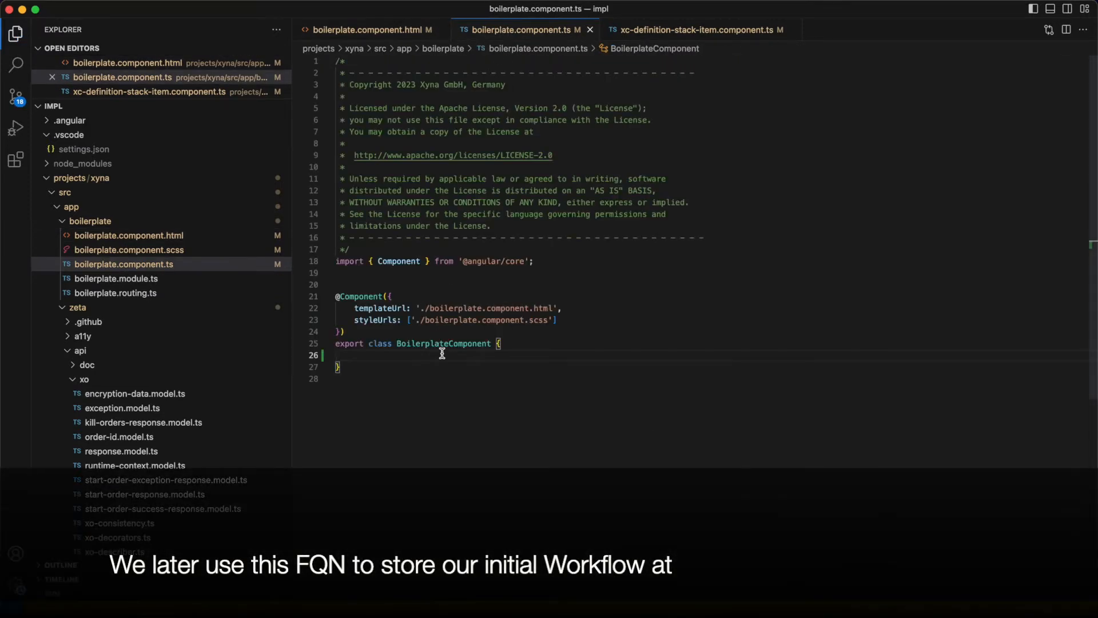
text(initialFqn)
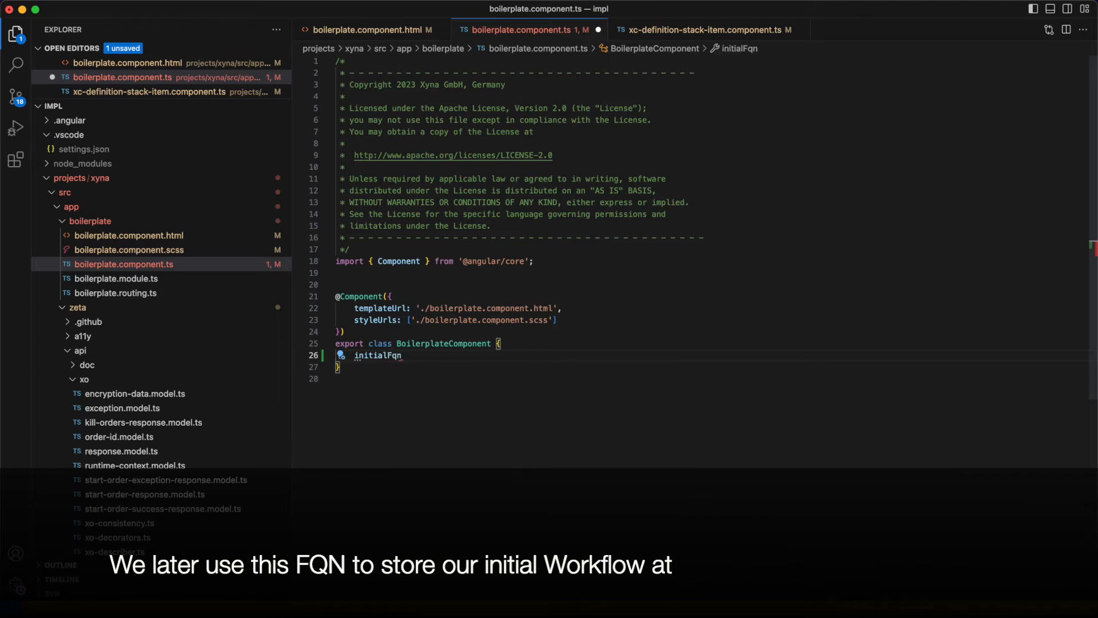
text( = ')
key(super+v)
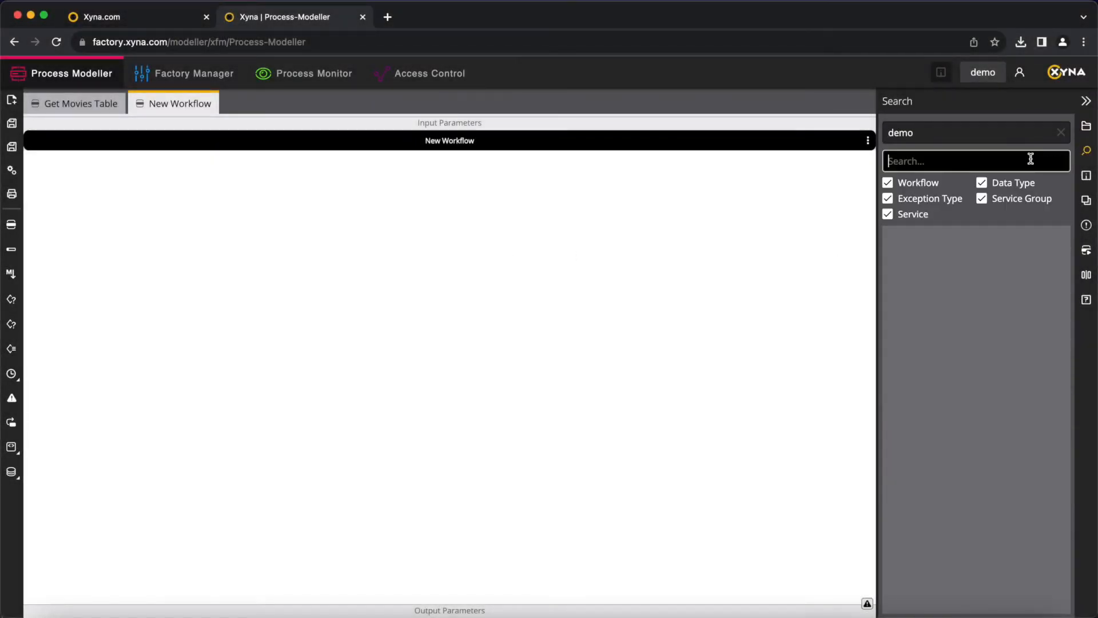
- Add a Table Panel Definition as output of the new workflow and give it a constant value of type Table Panel Definition
text(tablepanelde)
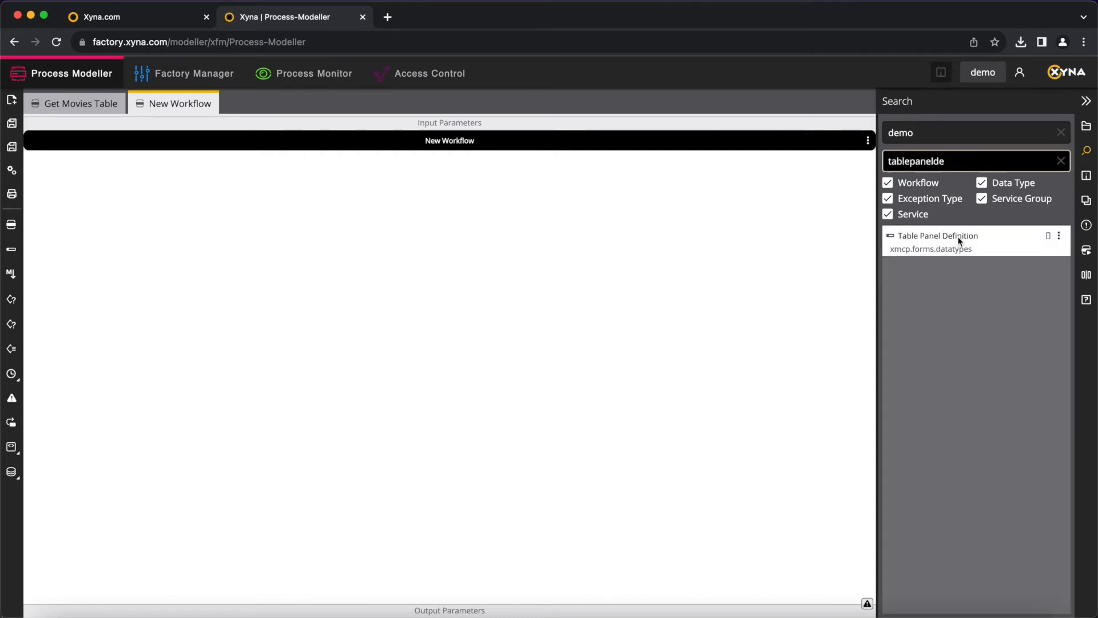
drag(958, 236, 136, 605)
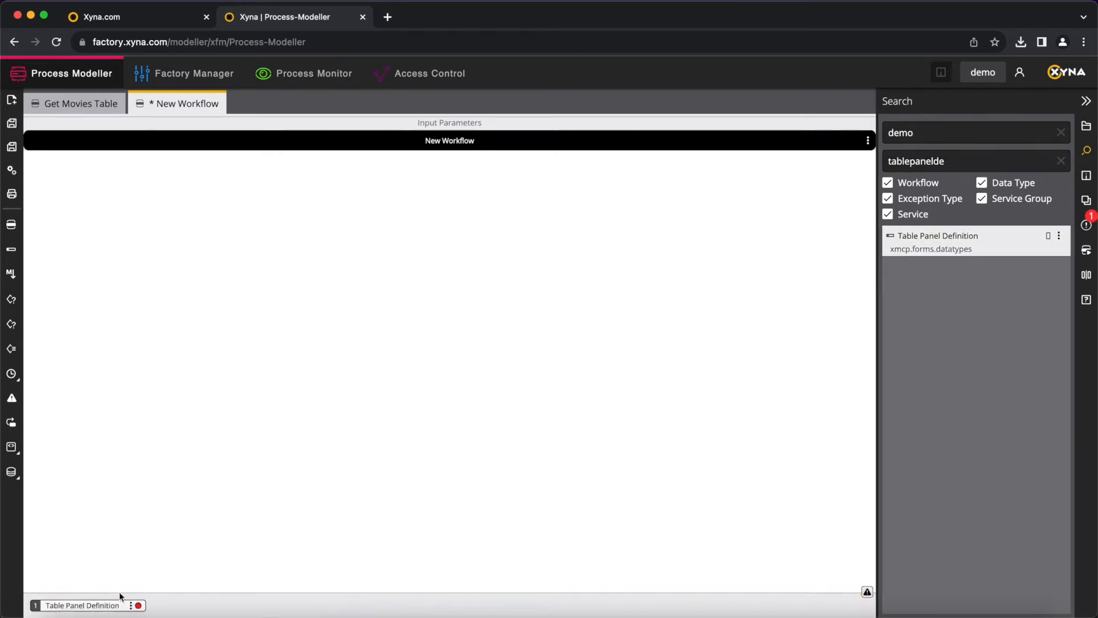
click(131, 605)
click(187, 544)
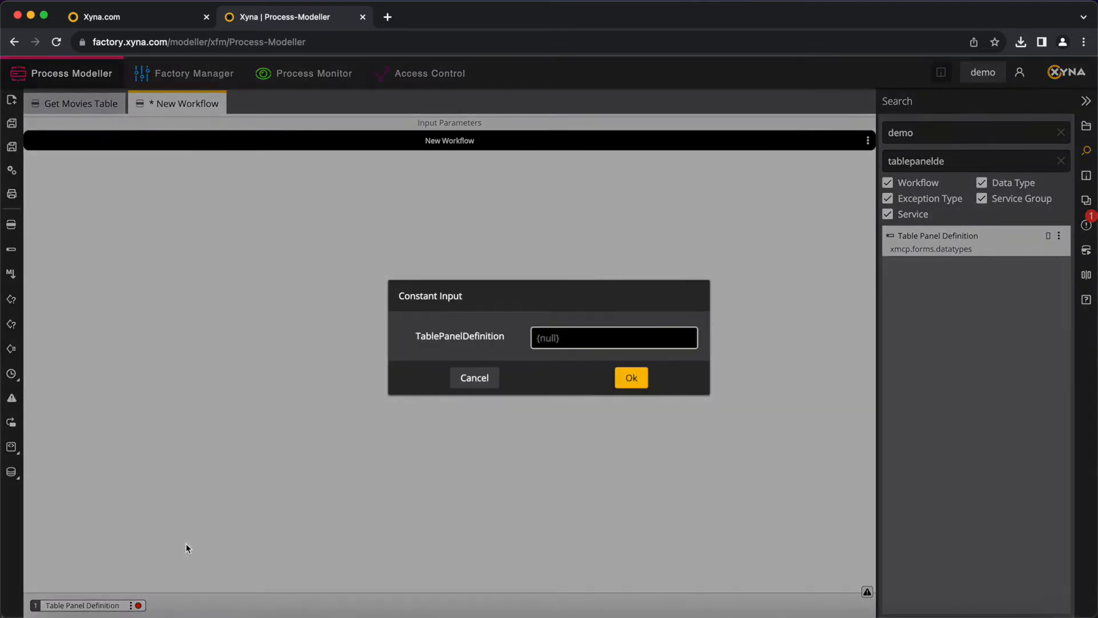
click(555, 343)
click(572, 366)
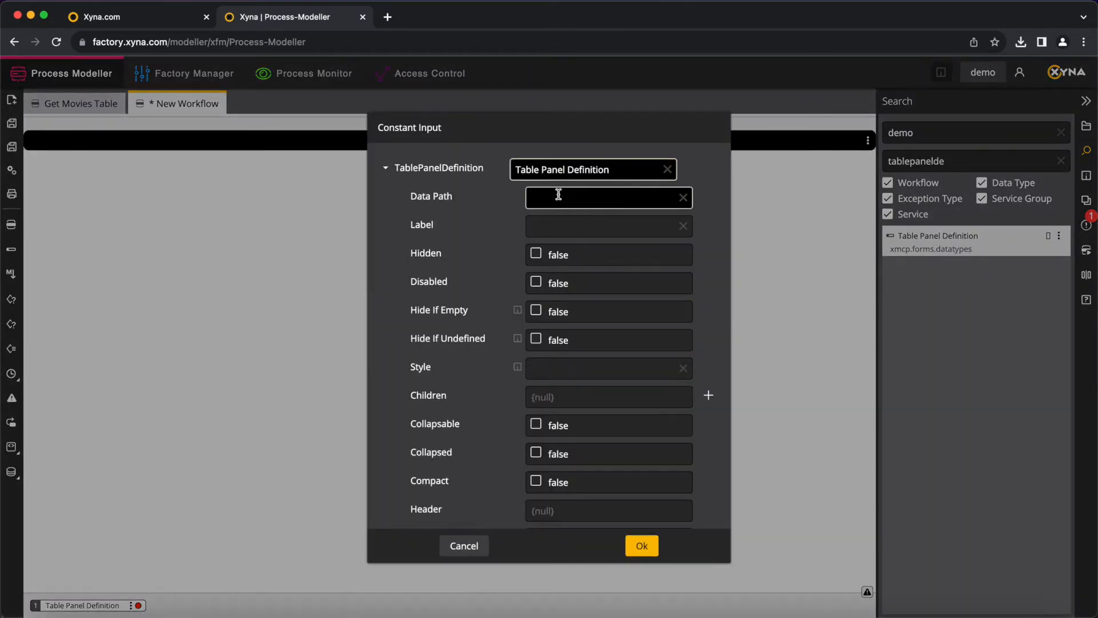
click(567, 226)
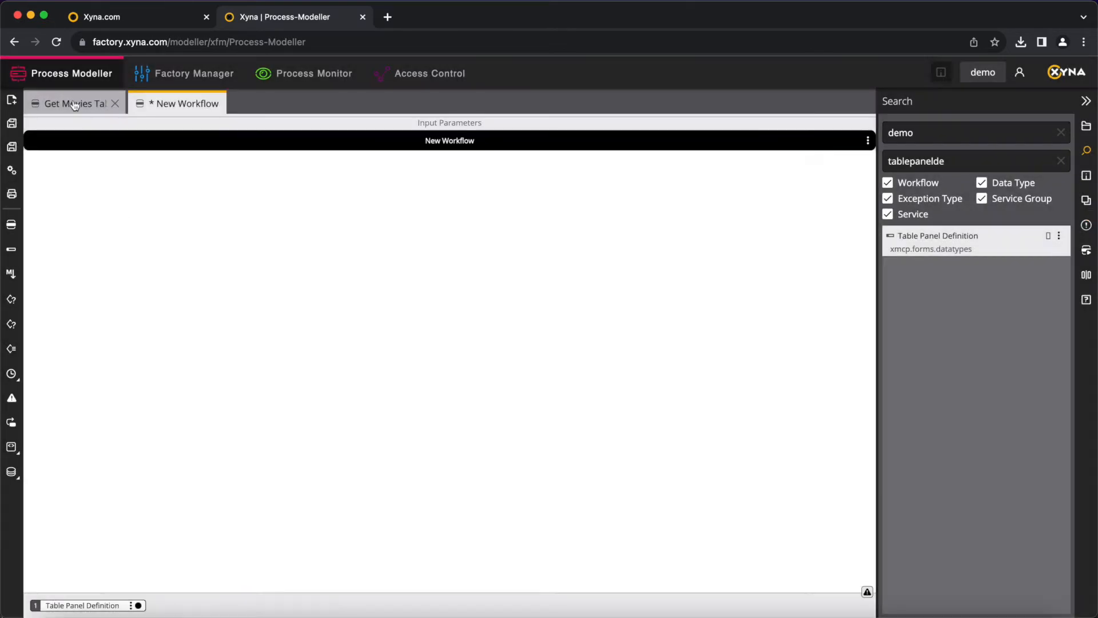
- Copy the fully qualified name of Get Movies Table into the Table Workflow FQN of the Table Panel Definition constant
click(75, 106)
click(1086, 176)
double_click(901, 186)
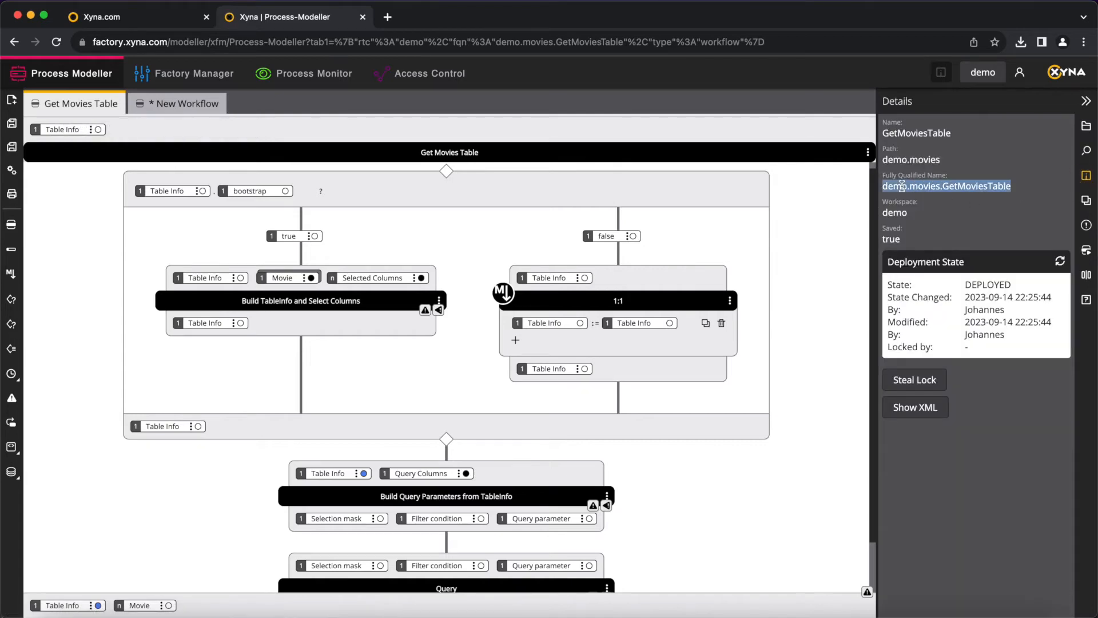
click(186, 103)
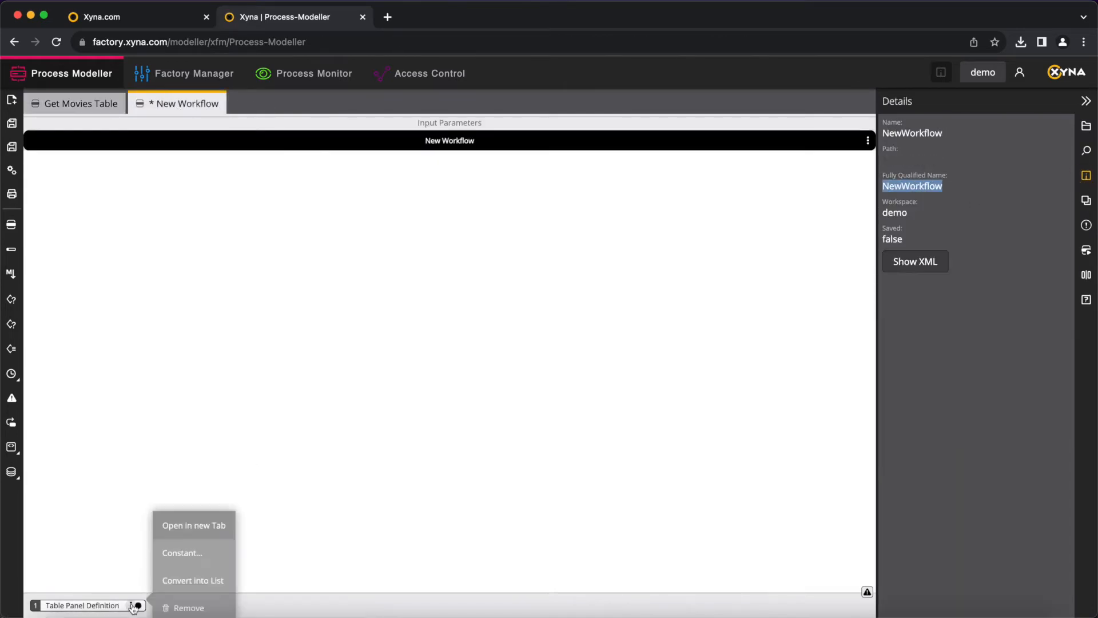
click(133, 607)
click(570, 399)
key(super+v)
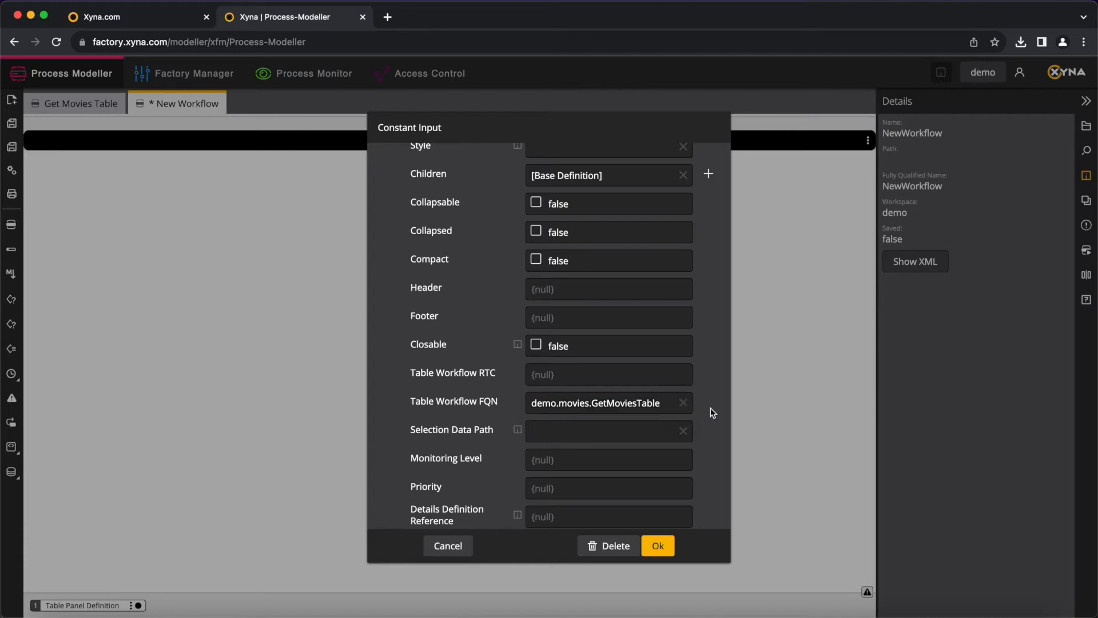
click(659, 543)
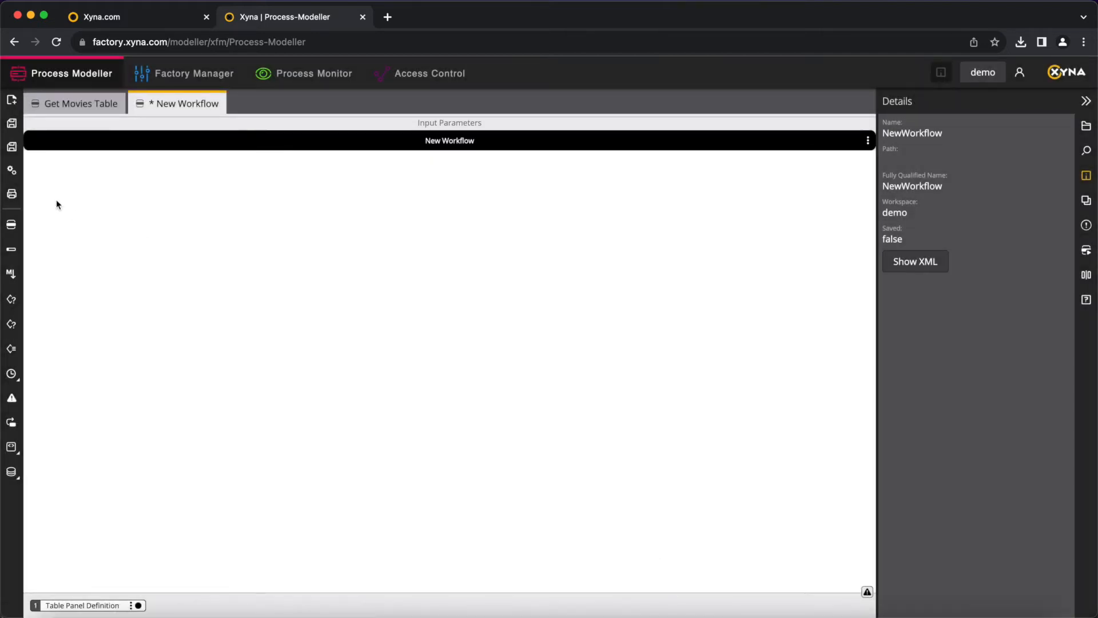
- Save and deploy the workflow as Get Movies Table Definition under demo.movies.definitions, copying the path from initialFqn in VS Code
click(11, 170)
click(622, 368)
key(super+Tab)
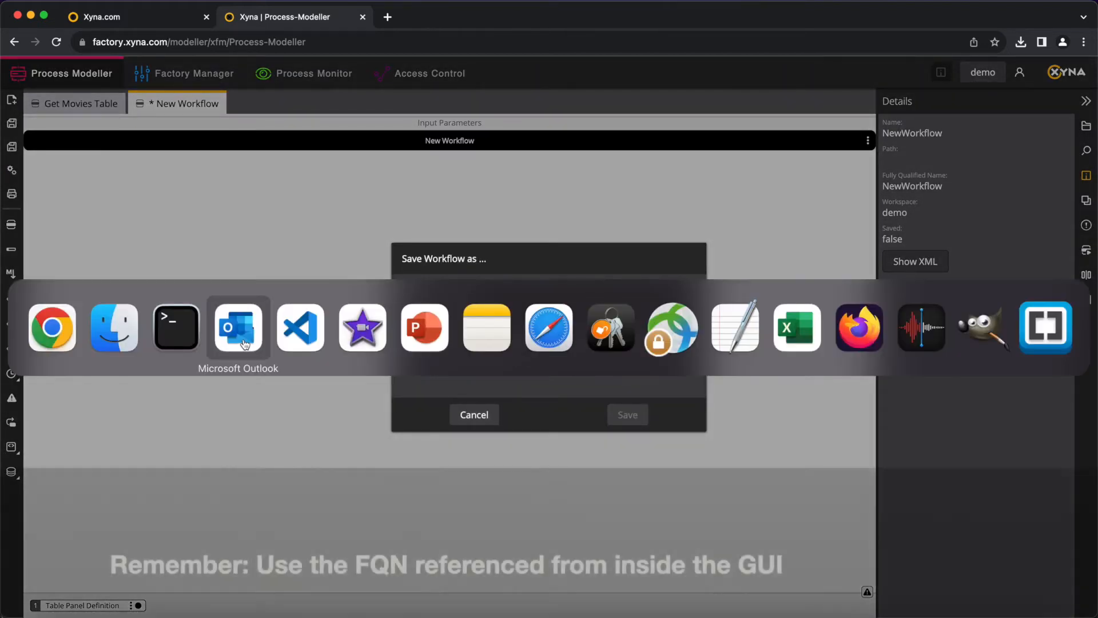
drag(421, 356, 529, 355)
key(super+c)
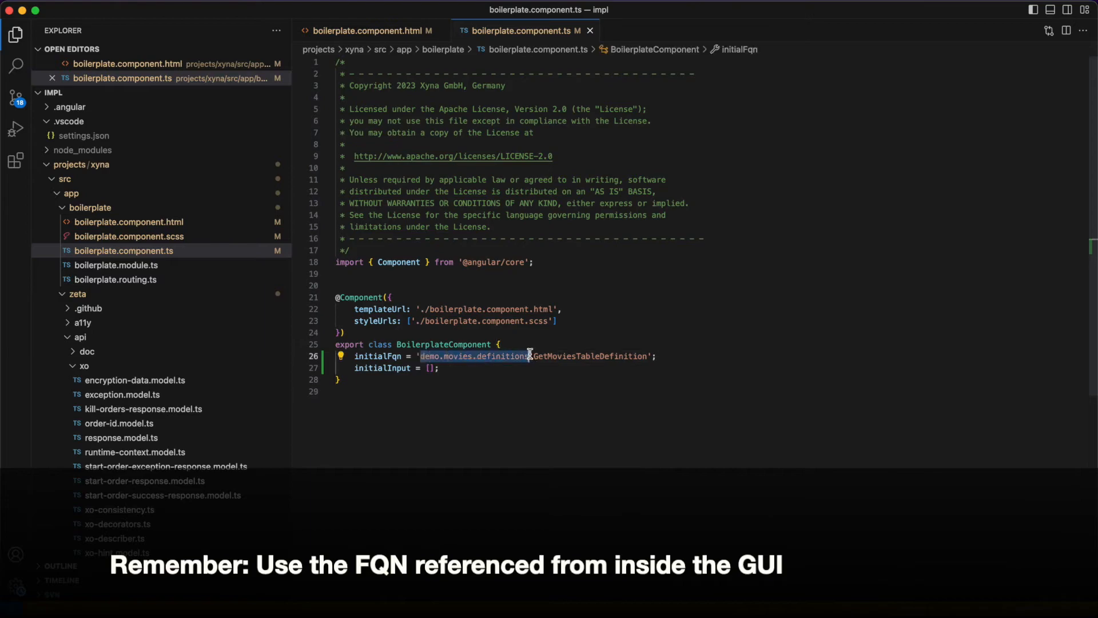
key(super+Tab)
click(466, 360)
key(super+v)
triple_click(479, 308)
text(Ge)
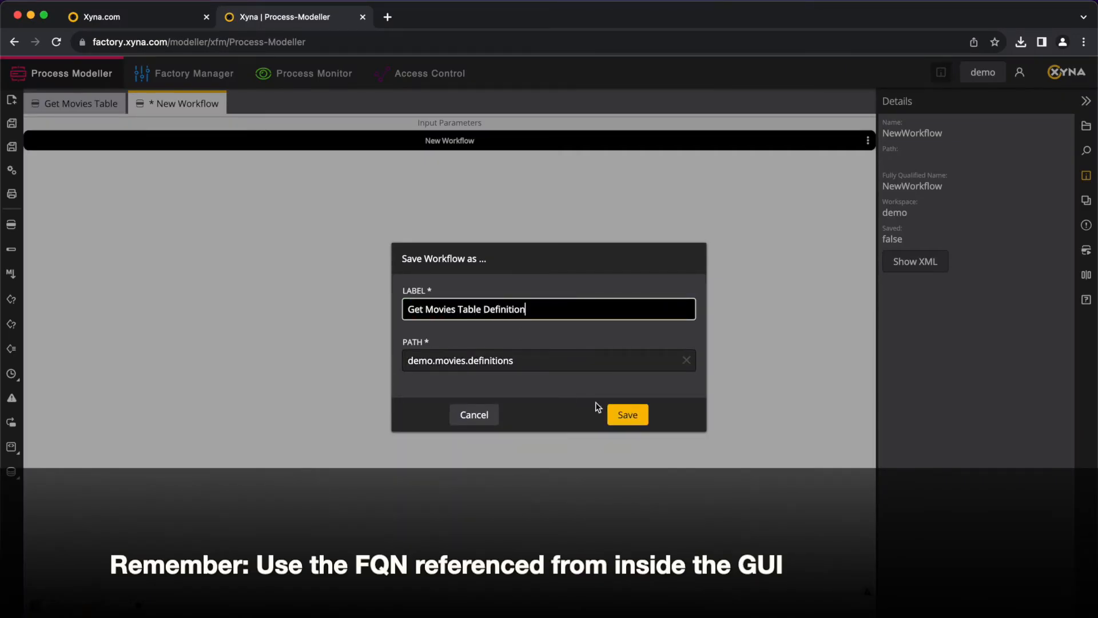
click(627, 410)
- Switch to the terminal and start the development server with npm run start
key(super+Tab)
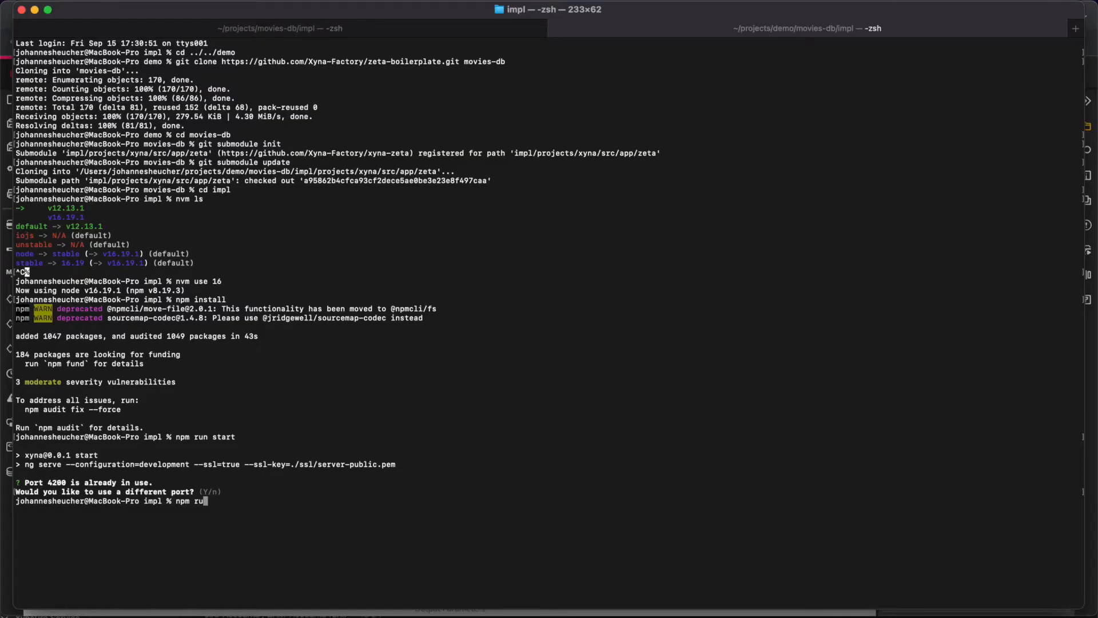
text(tar)
key(Return)
- Open localhost:4200 in the browser and try out the Movies table's row selection and its Title and Year filter fields
key(super+Tab)
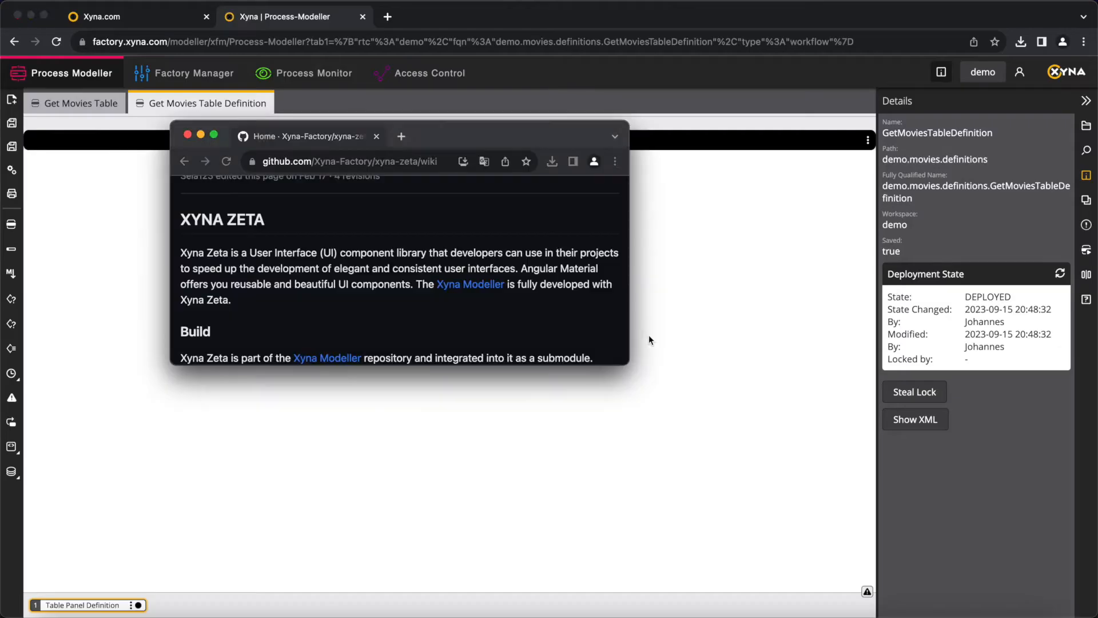
click(331, 166)
text(localhost:4200)
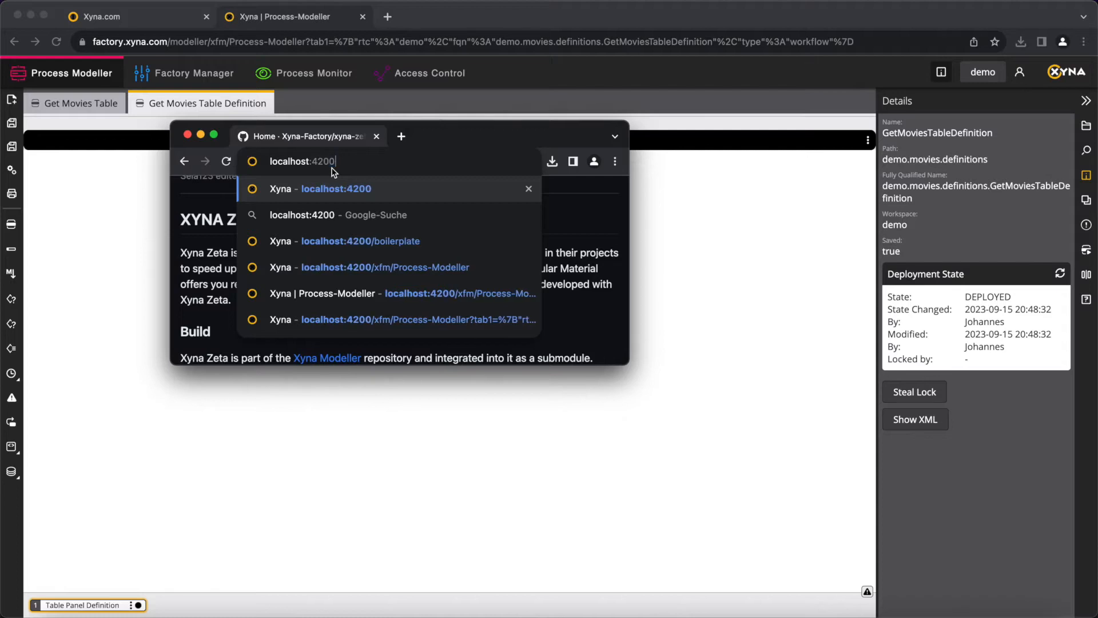
key(Return)
click(455, 289)
click(547, 255)
click(368, 250)
click(452, 252)
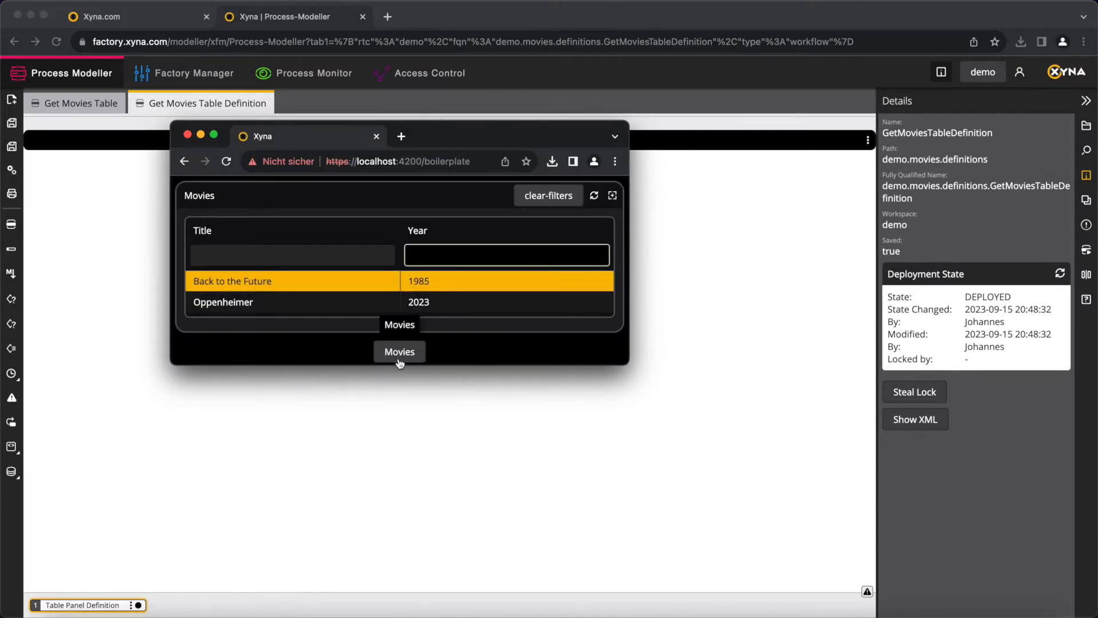
- Return to the Process-Modeller and create a new workflow
click(697, 324)
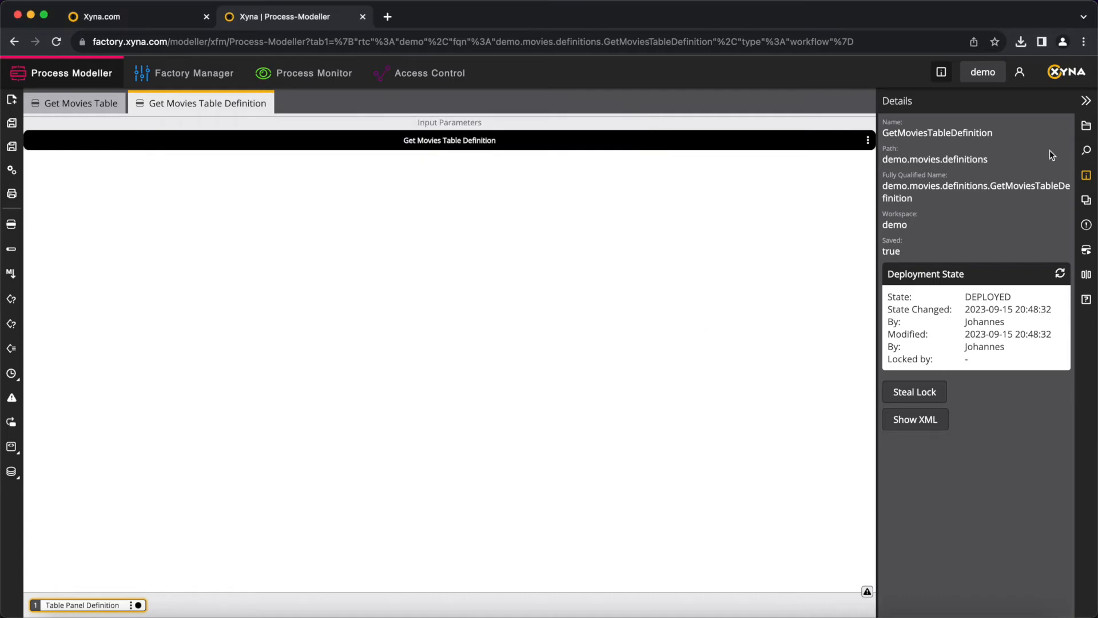
click(1086, 125)
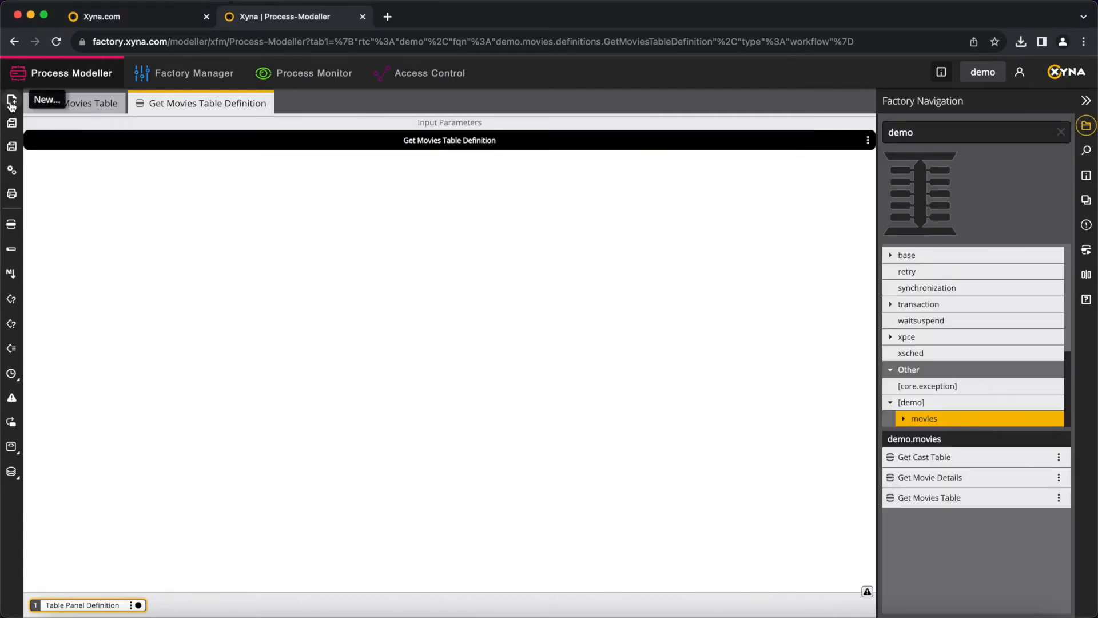
click(12, 101)
click(72, 100)
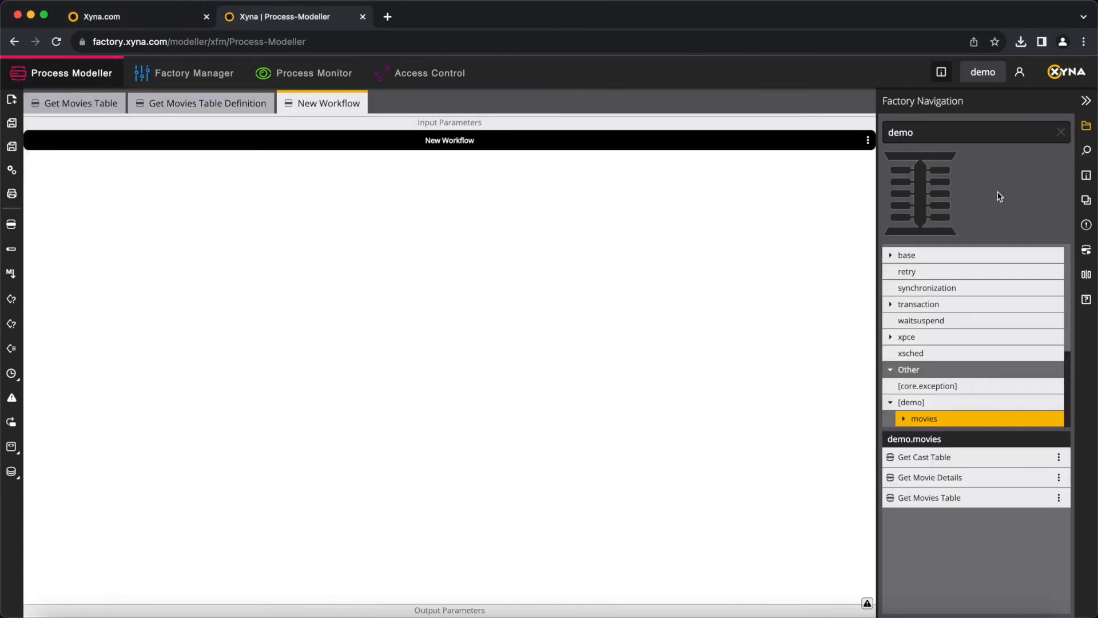
- Search for panelde and add Form Panel Definition as an output of the new workflow
click(1086, 149)
key(shift+Right)
key(shift+Right)
key(shift+Right)
key(shift+Right)
key(shift+Right)
key(BackSpace)
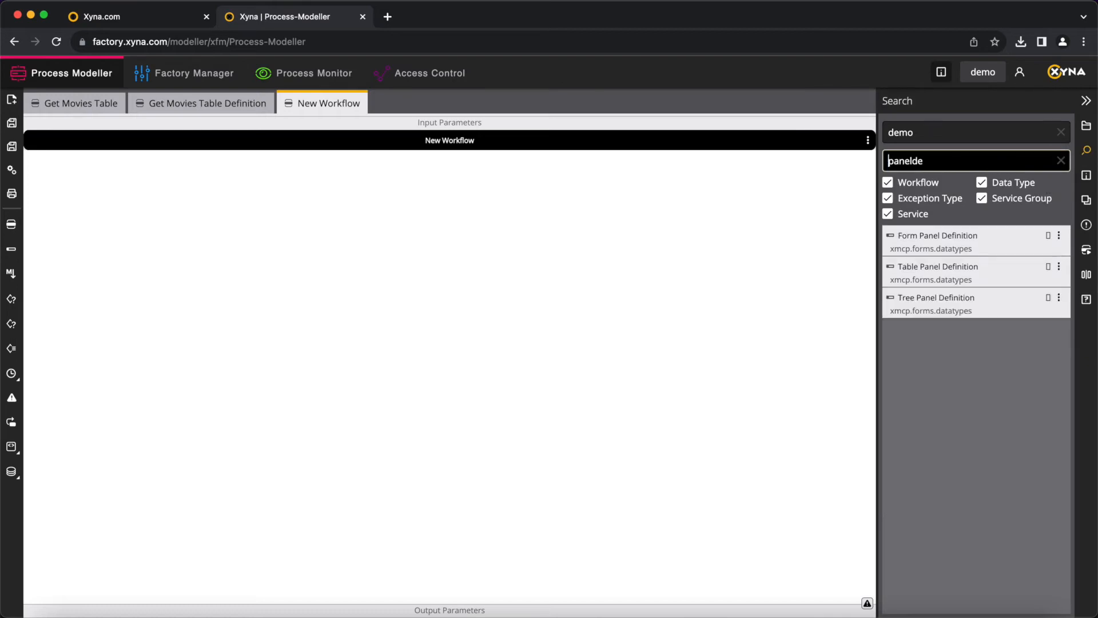
drag(962, 242, 160, 608)
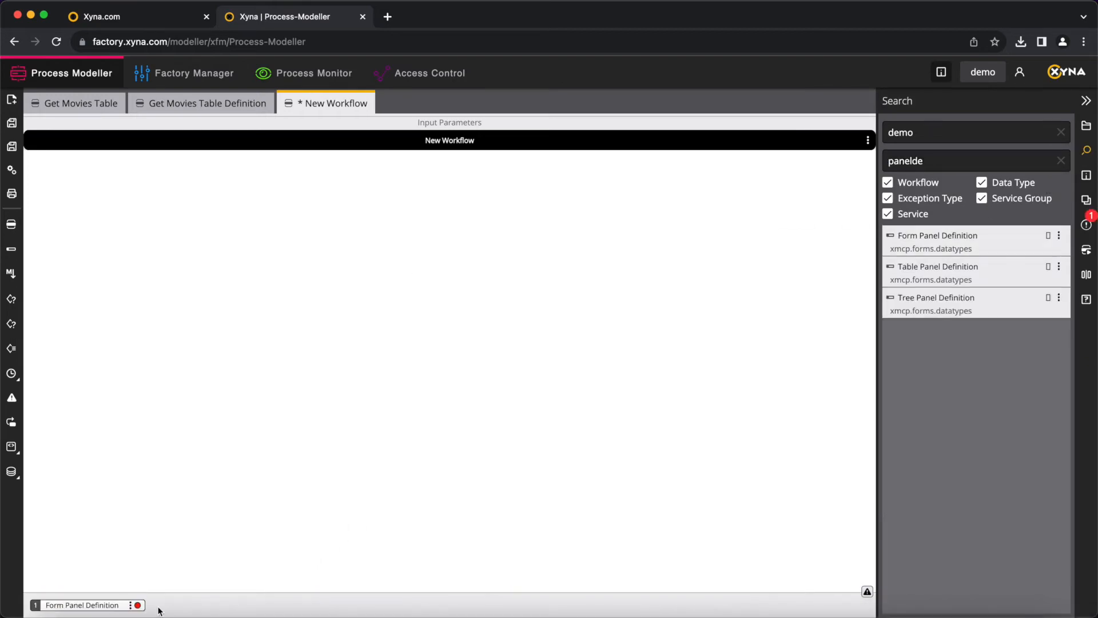
- Give the Form Panel Definition output a constant value of type Form Panel Definition with the label Movie Details
click(131, 604)
click(184, 542)
click(614, 337)
click(583, 369)
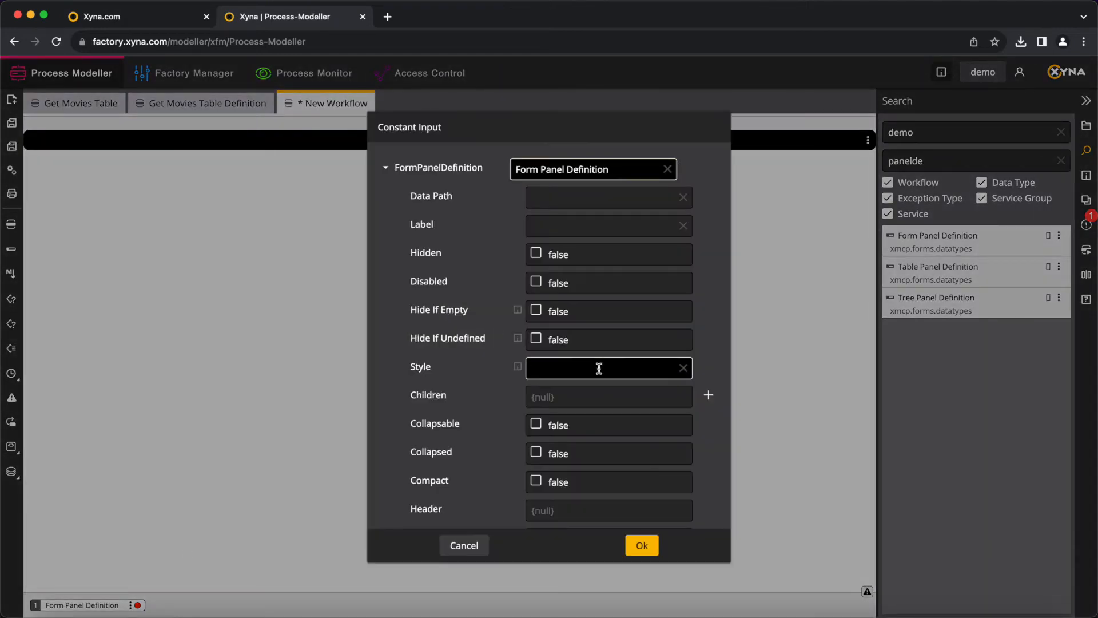
click(566, 225)
text(Movie Details)
- Add one child of type Definition List Definition to the form panel's Children
scroll(632, 365, down, 1)
click(637, 345)
click(635, 372)
click(708, 344)
click(582, 371)
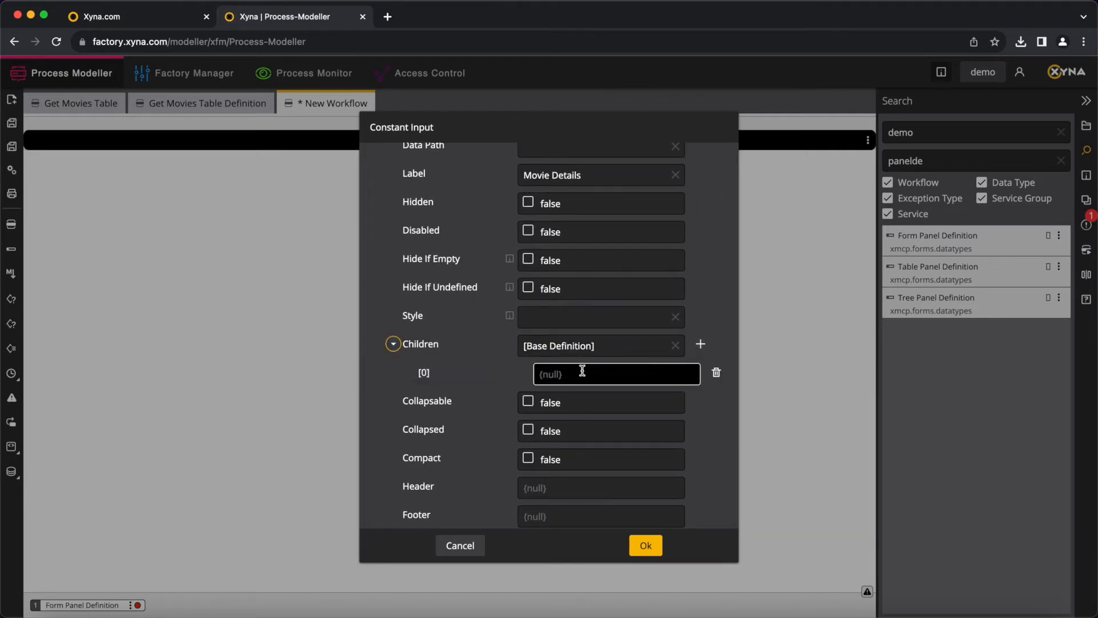
text(def)
click(599, 400)
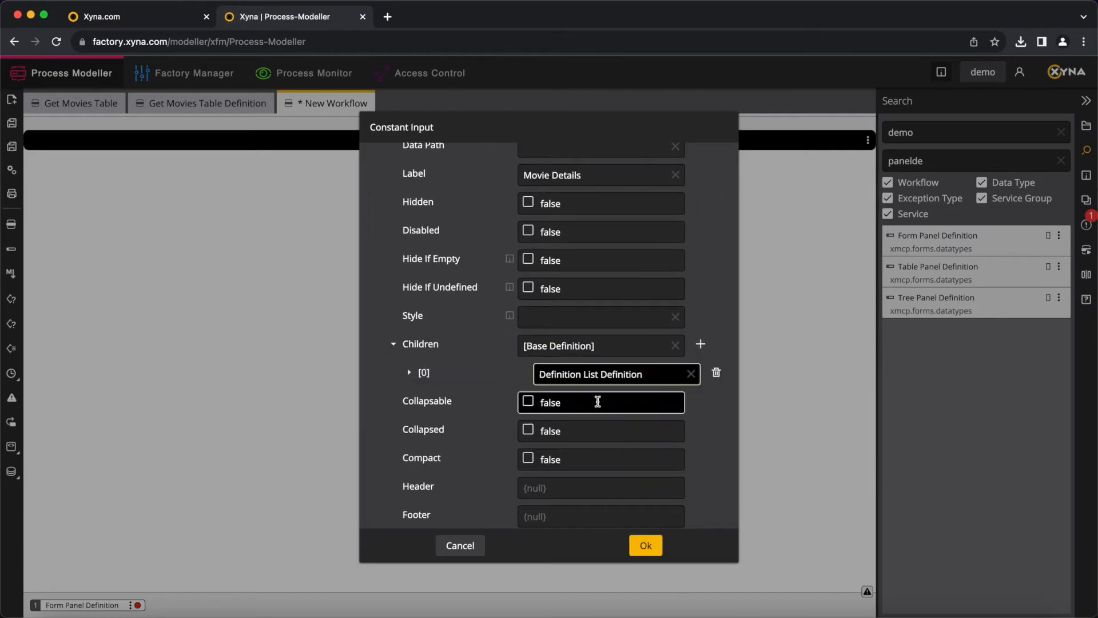
- Expand the Definition List Definition and add three empty elements to its Children
click(409, 372)
scroll(474, 383, down, 5)
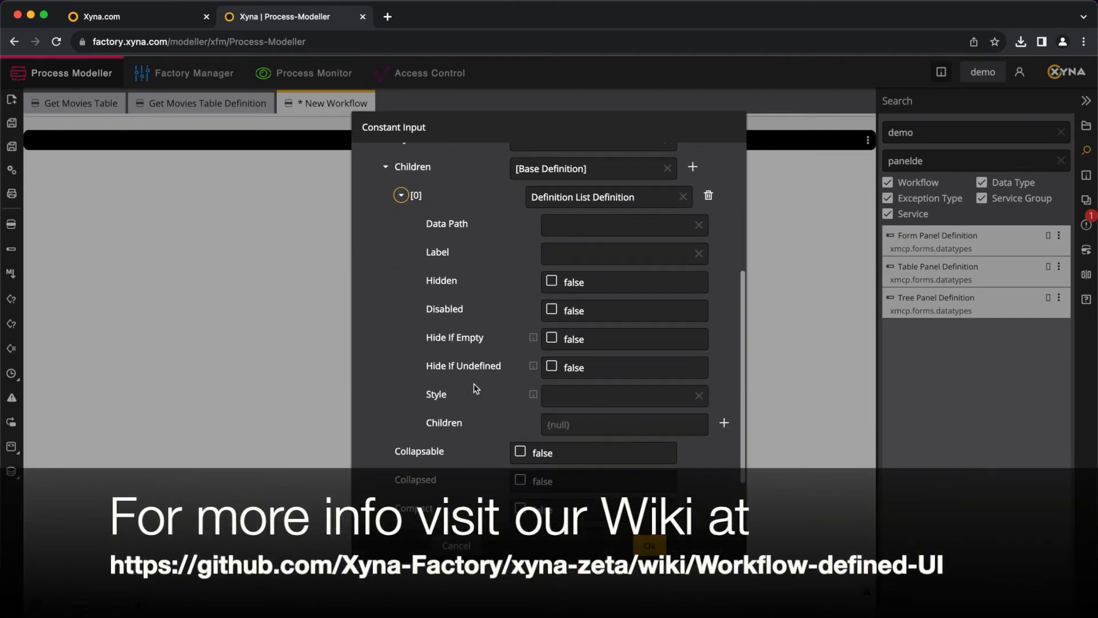
click(629, 425)
click(572, 449)
click(723, 423)
click(716, 363)
click(716, 362)
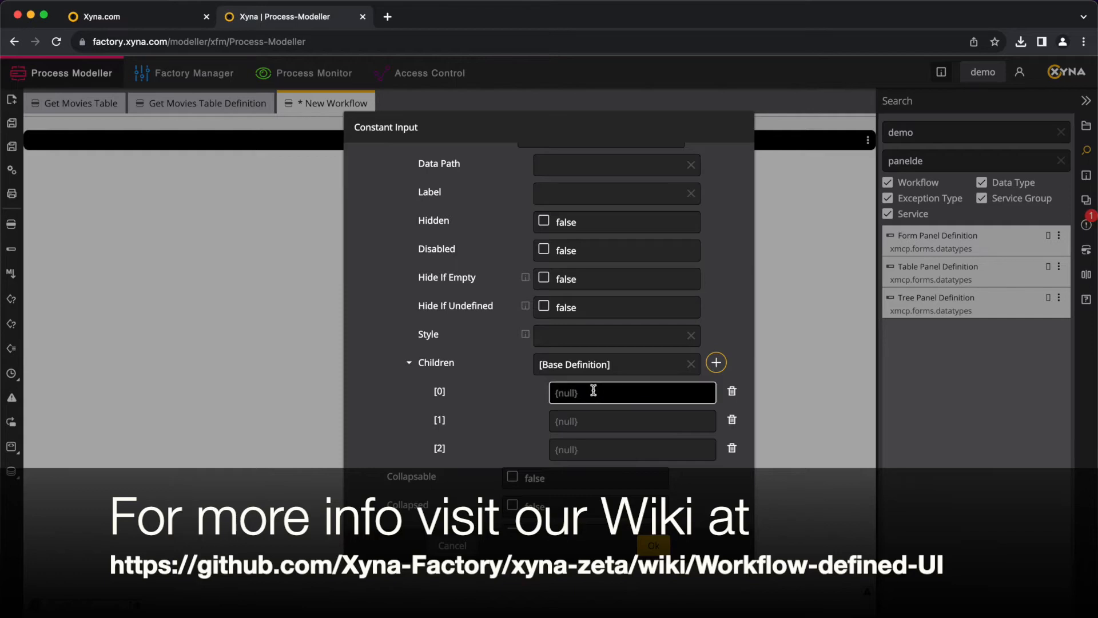
- Set the type of all three child elements to Definition List Entry Definition
click(593, 390)
scroll(629, 435, down, 2)
text(def)
click(632, 451)
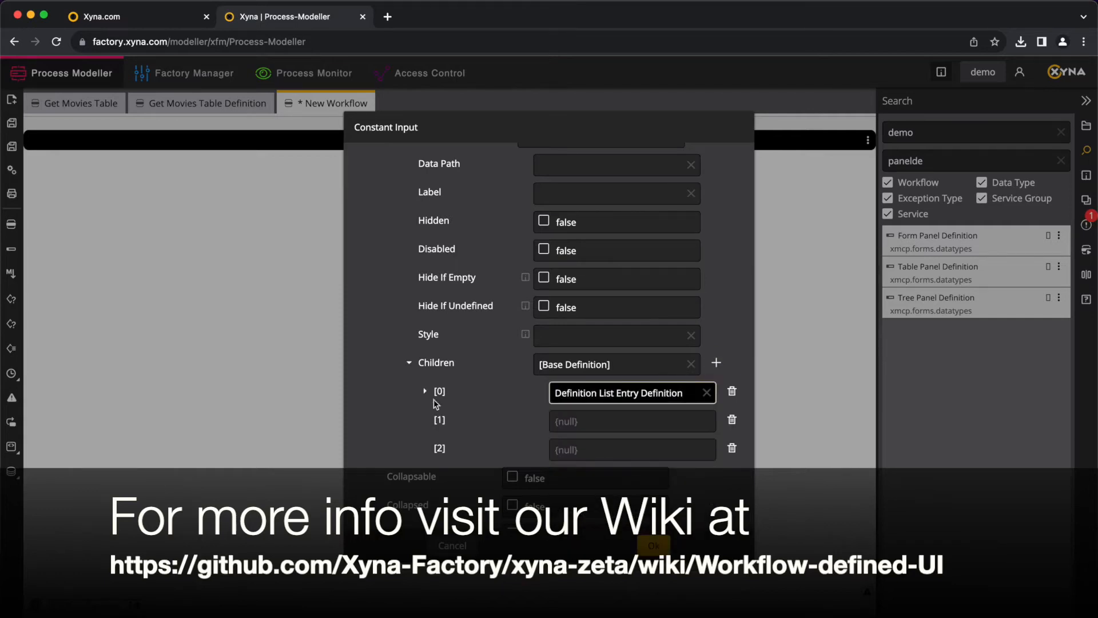
click(566, 421)
text(def)
click(588, 451)
click(589, 451)
text(def)
click(601, 508)
- Give the first list entry the data path title and the label Title
click(425, 391)
scroll(585, 455, down, 1)
click(600, 395)
text(title)
key(Tab)
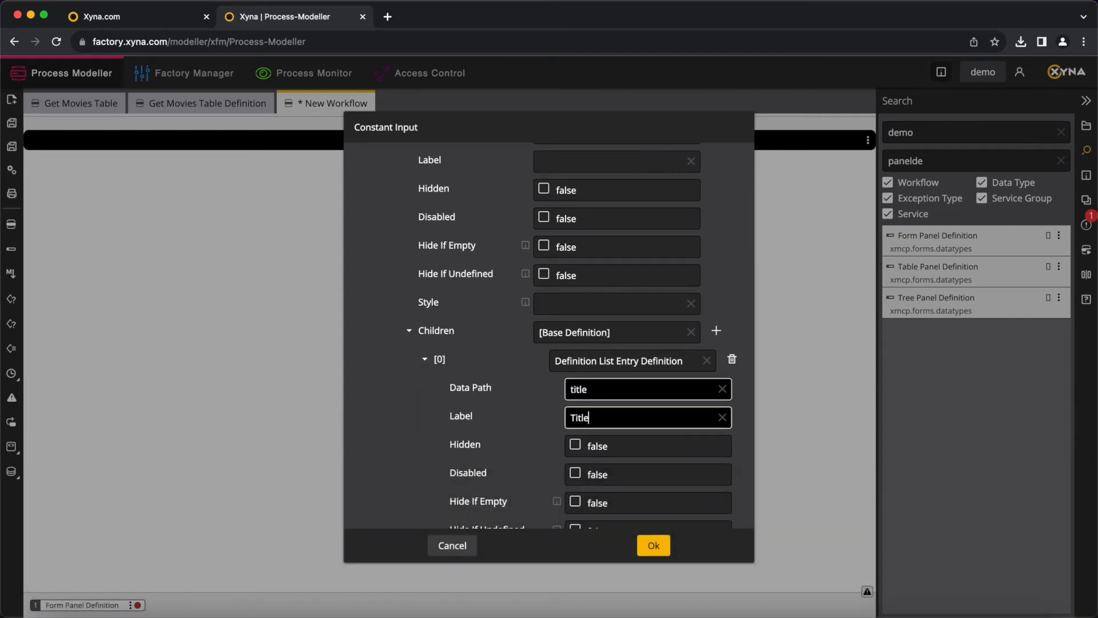
- Give the second list entry the data path year and the label Year
scroll(636, 403, down, 5)
click(575, 439)
text(x)
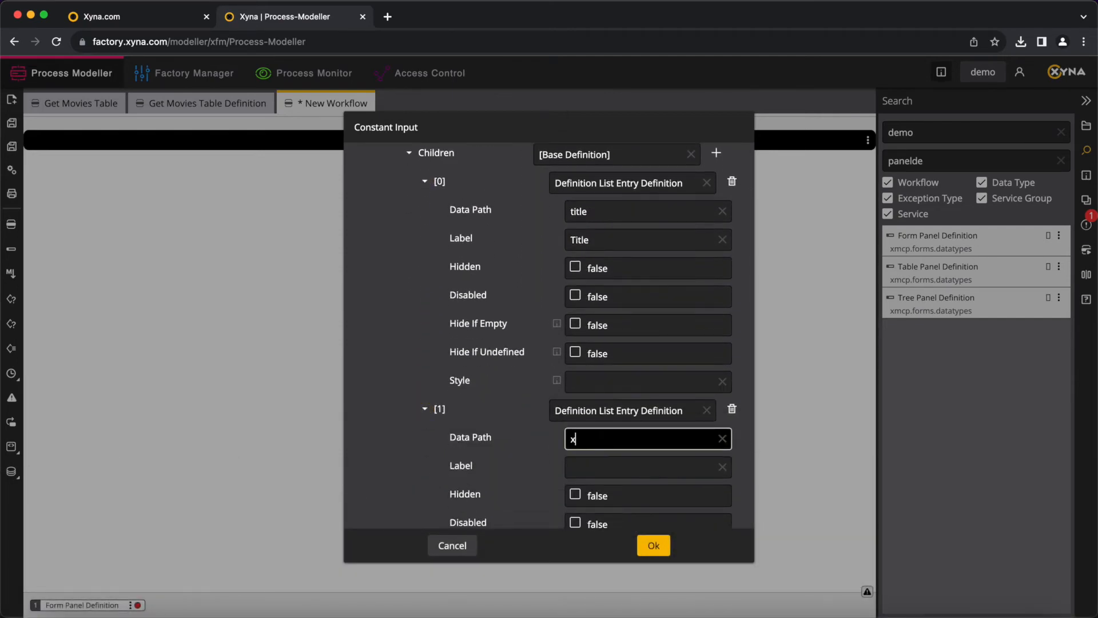
key(Tab)
text(Year)
- Give the third list entry the data path director.lastName, director.firstName and the label Director, and accept the constant
scroll(424, 398, down, 5)
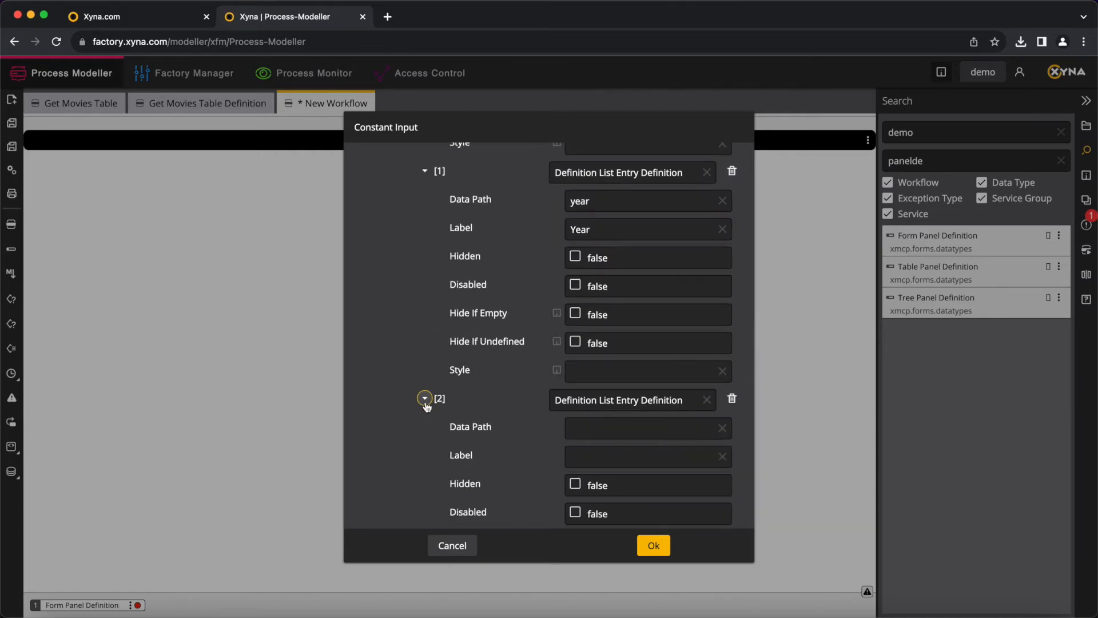
click(591, 427)
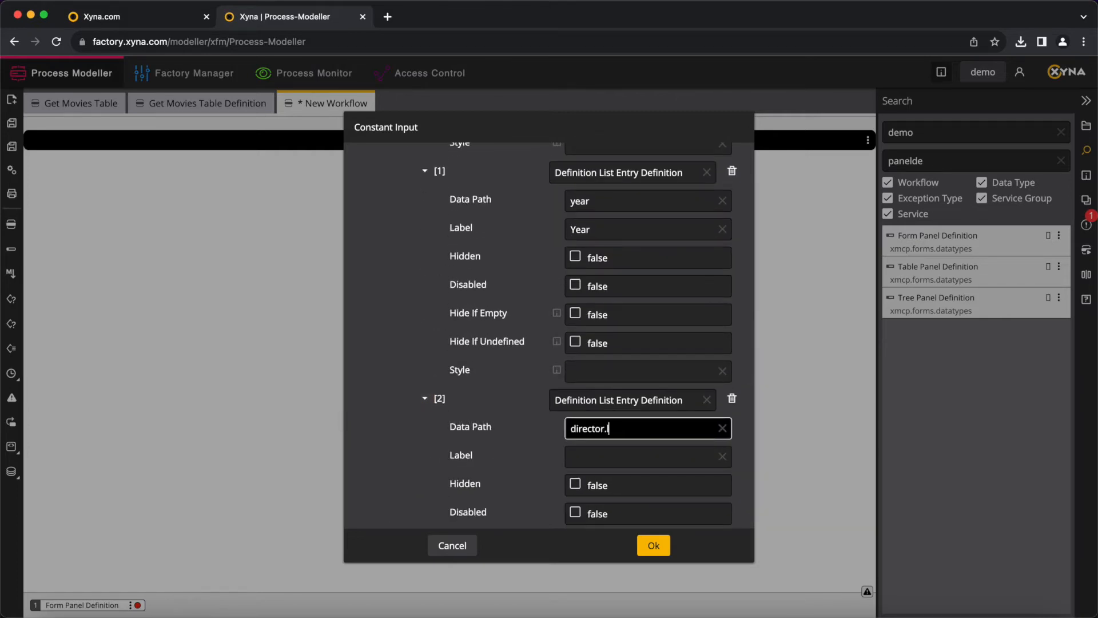
text(director.lastName, director.firstName)
click(591, 456)
text(Director)
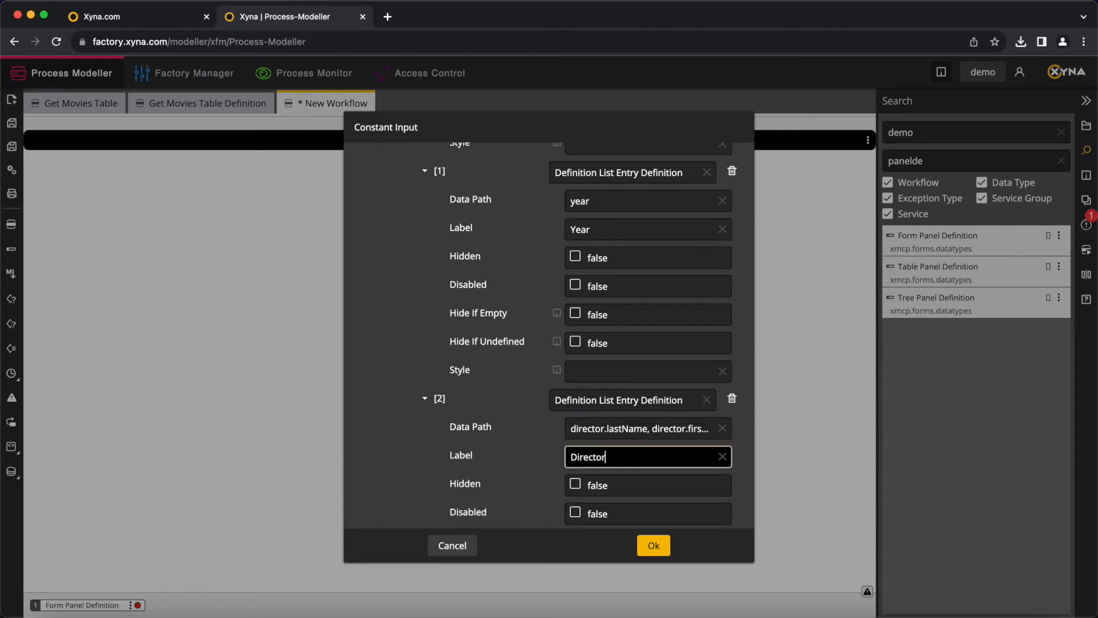
scroll(512, 457, down, 4)
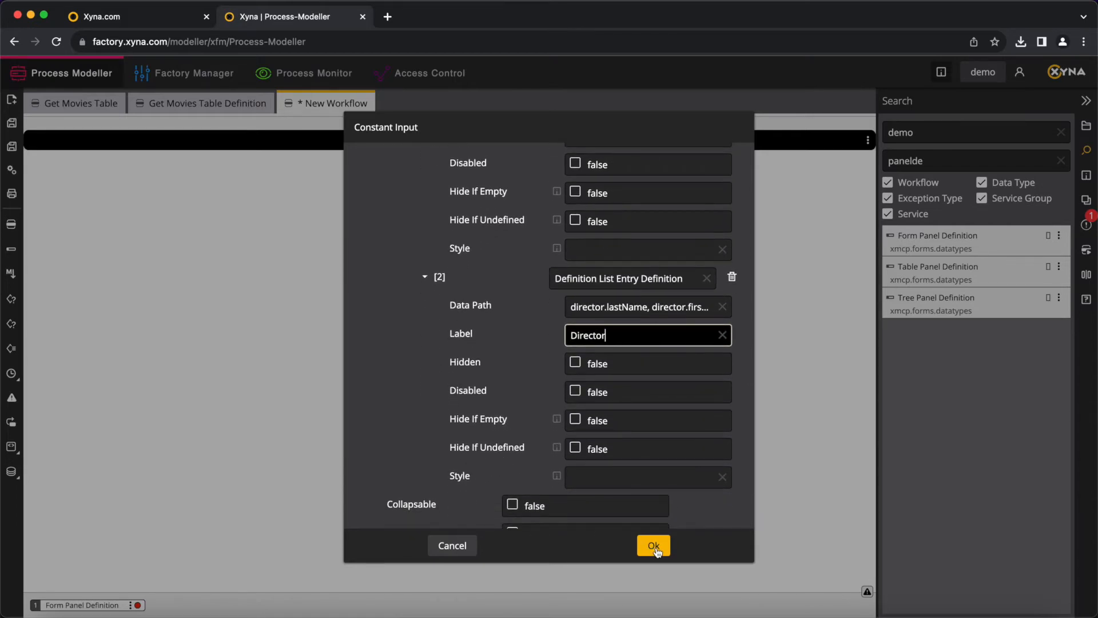
click(656, 548)
- Deploy the new workflow, saving it as Get Movie Details Definition in the path demo.movies.definitions
click(13, 170)
click(623, 368)
triple_click(541, 312)
text(Get Movie Details Def)
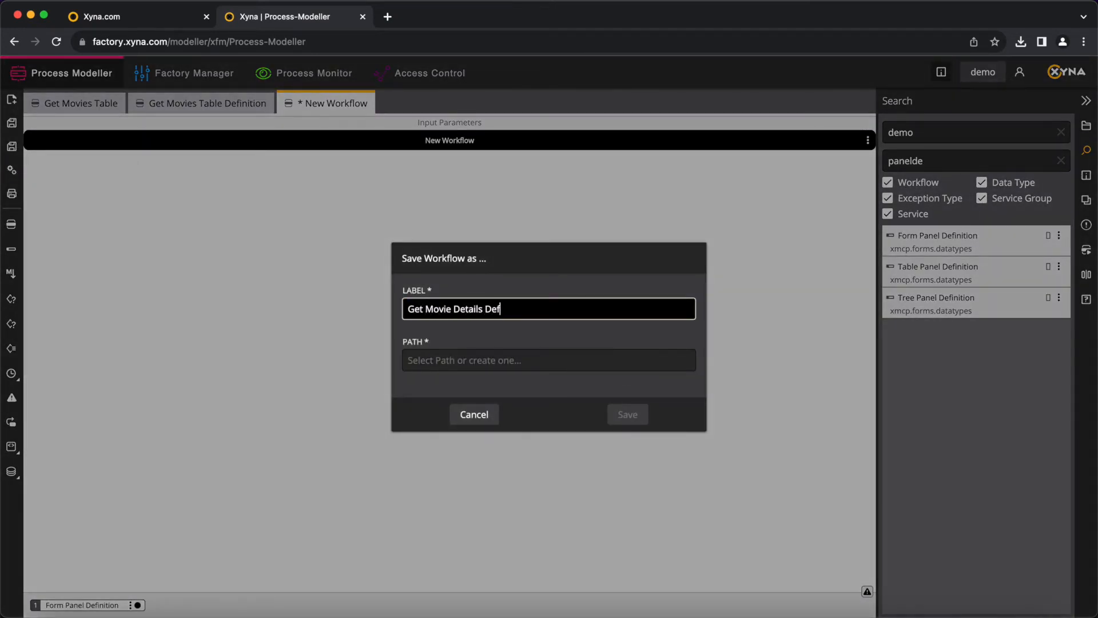
key(Tab)
text(def)
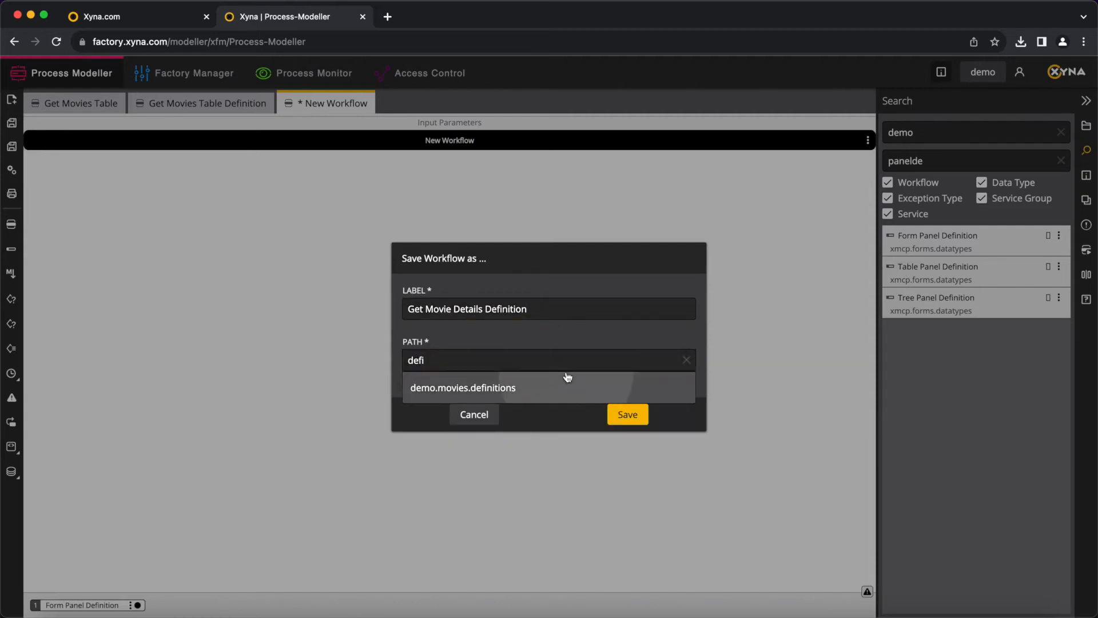
click(566, 384)
click(627, 414)
- Add the Movie data type as both input and output of the workflow and deploy it again
triple_click(982, 160)
text(mo)
drag(955, 235, 204, 608)
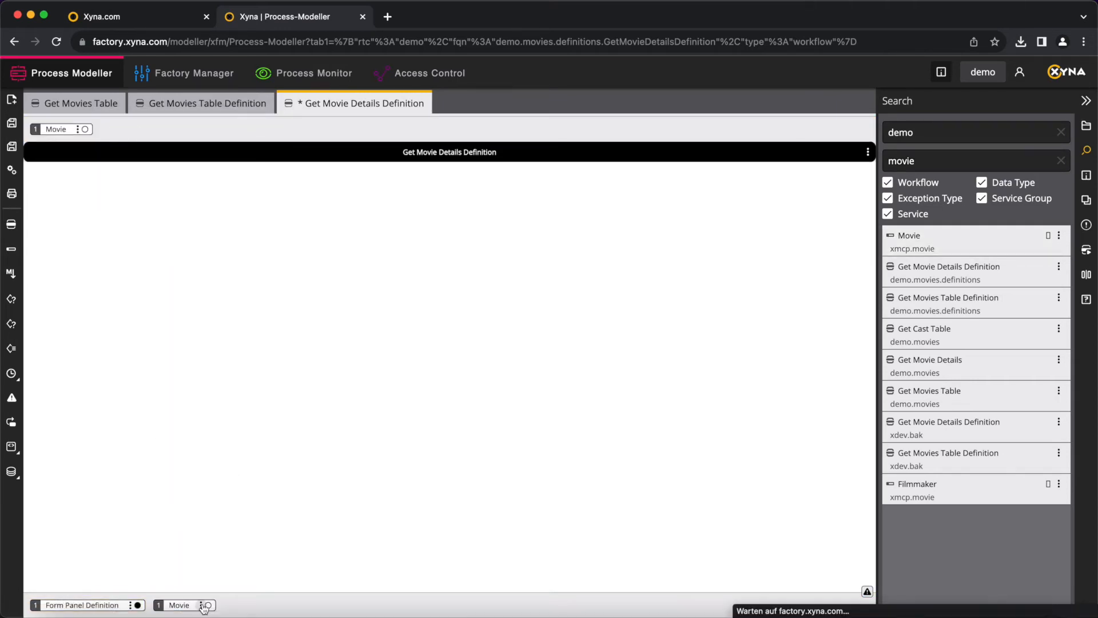
click(11, 170)
click(620, 370)
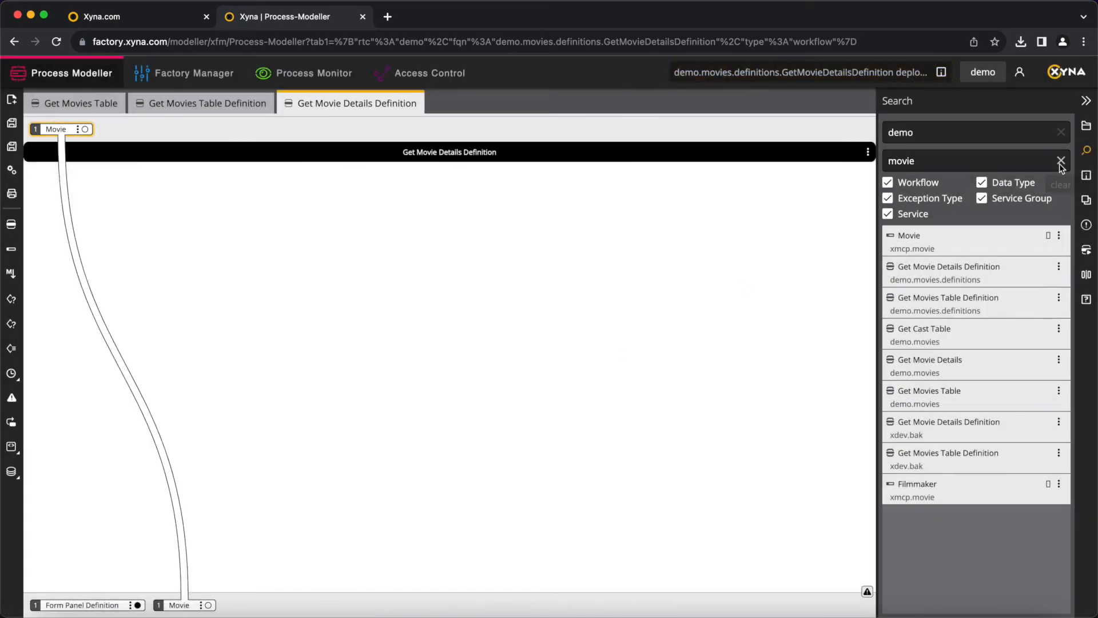
- Copy the fully qualified name of Get Movie Details Definition and open the Table Panel Definition constant in Get Movies Table Definition
click(1086, 177)
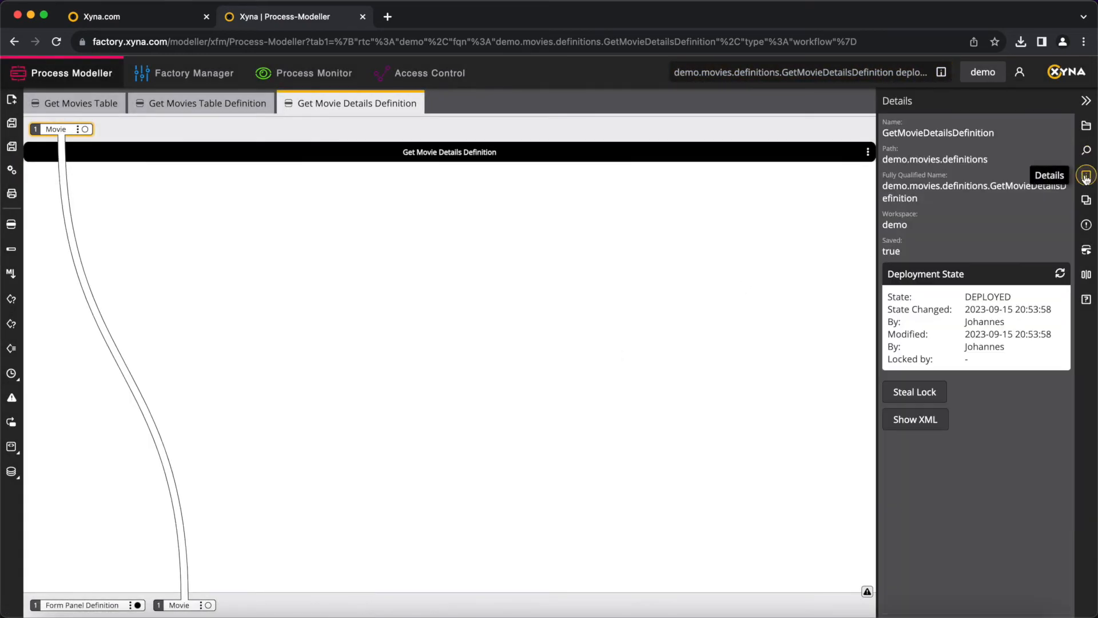
triple_click(895, 186)
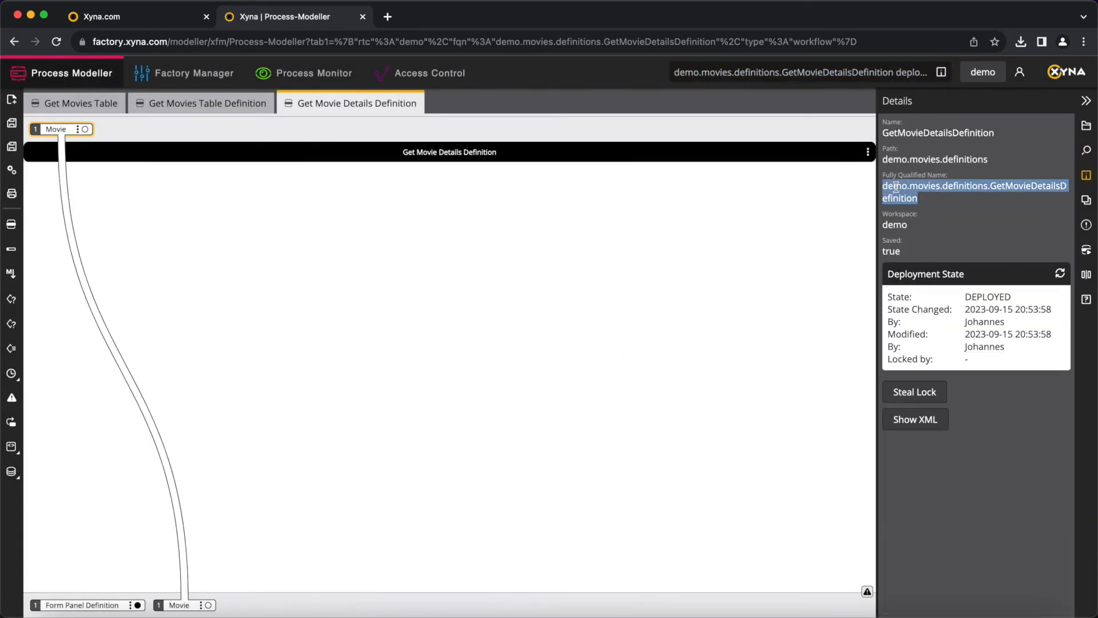
click(205, 107)
click(134, 605)
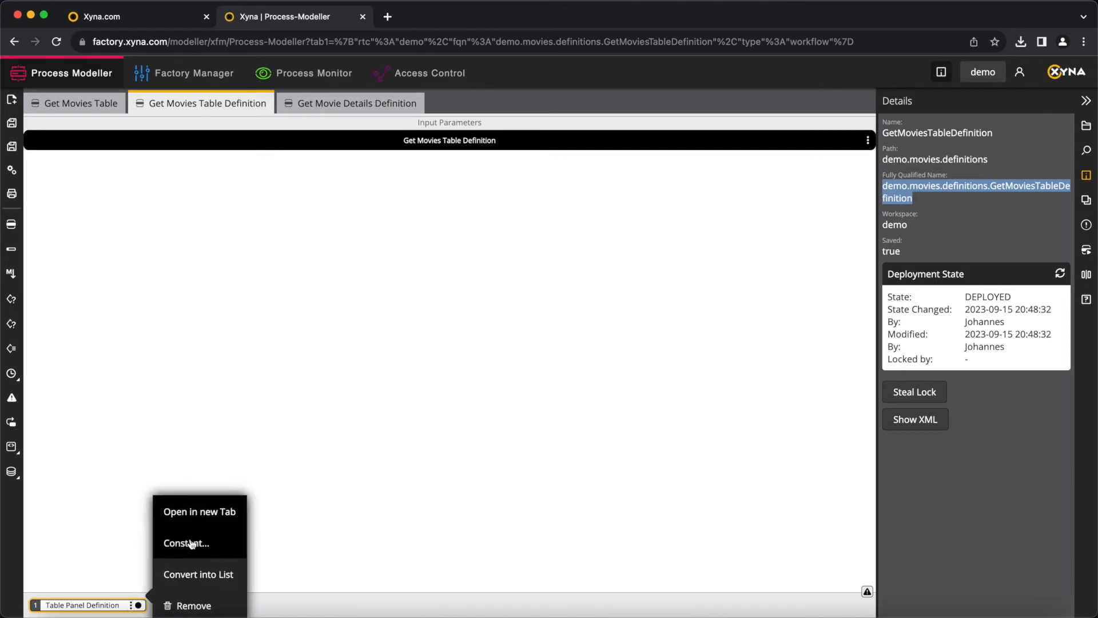
click(183, 542)
scroll(535, 380, down, 4)
click(533, 395)
click(445, 519)
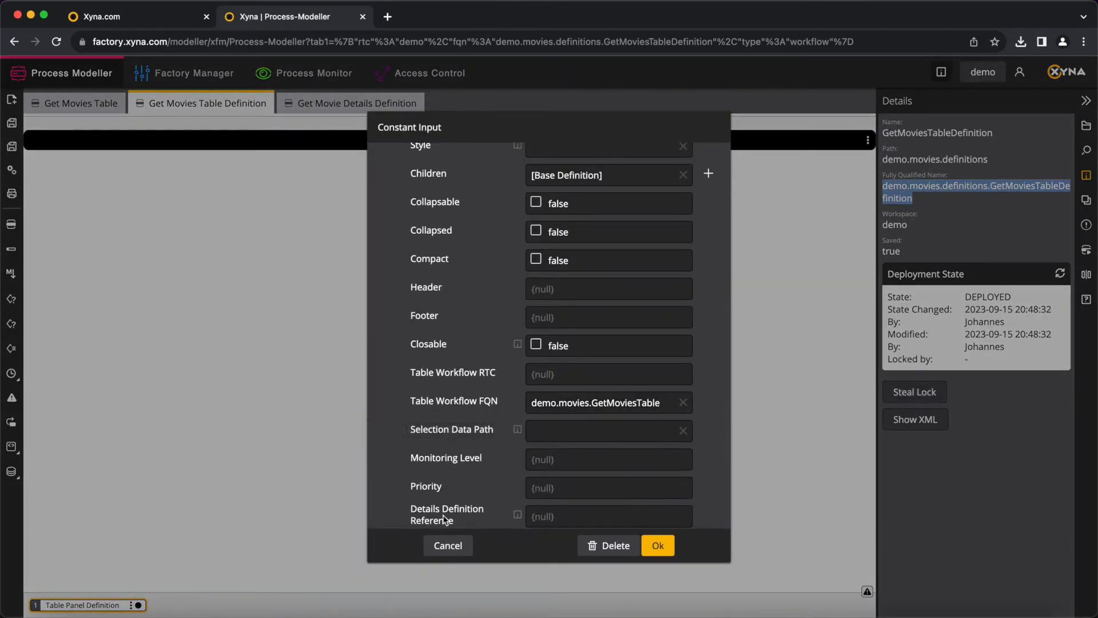
- Set the table panel's Details Definition Reference to the type Definition Workflow
click(560, 514)
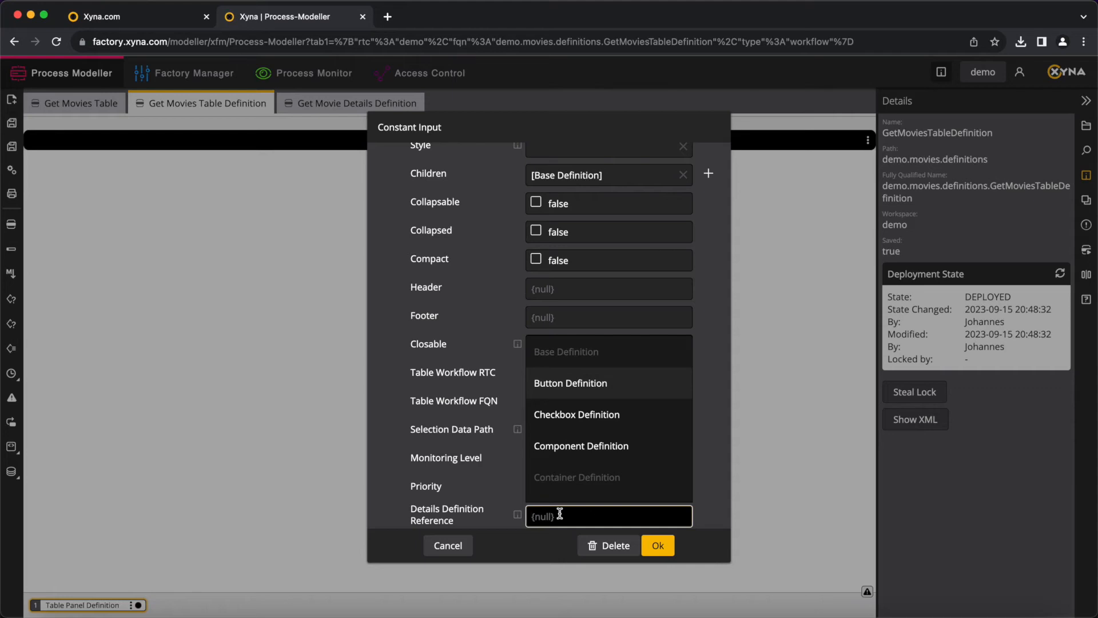
text(wo)
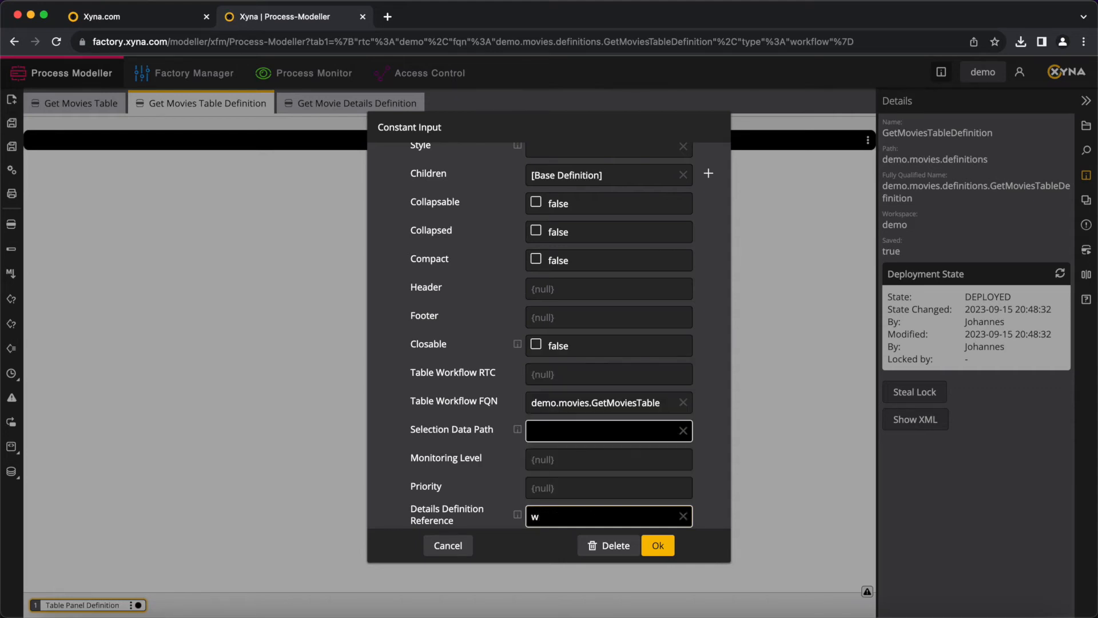
key(BackSpace)
text(de)
click(606, 486)
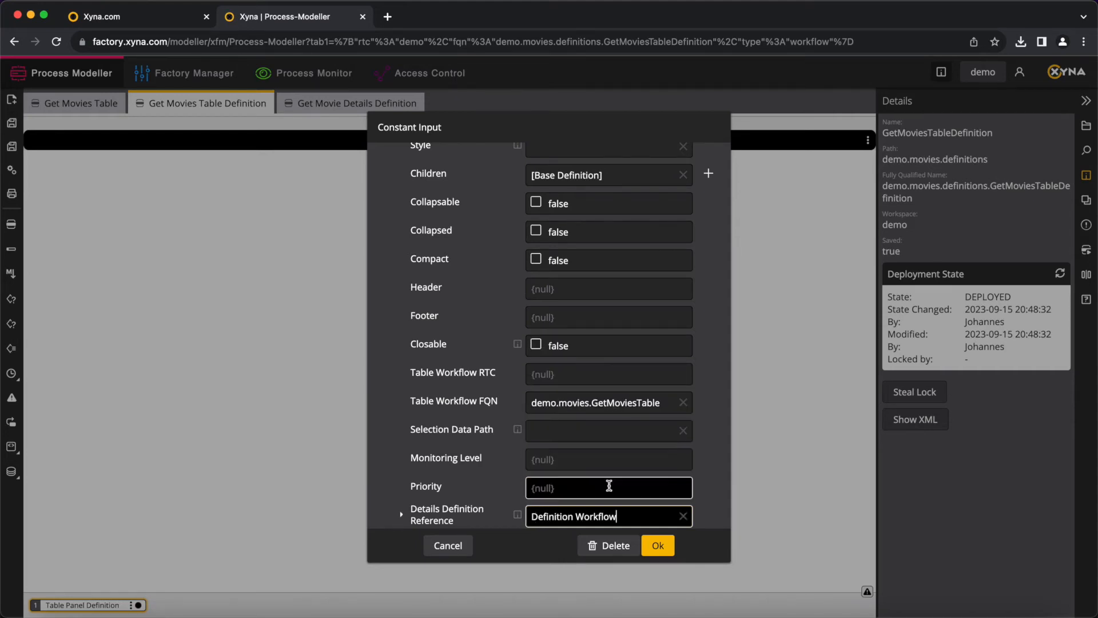
- Set the Definition Workflow's FQN to demo.movies.definitions.GetMovieDetailsDefinition, accept the constant and deploy Get Movies Table Definition
click(401, 515)
scroll(443, 456, down, 3)
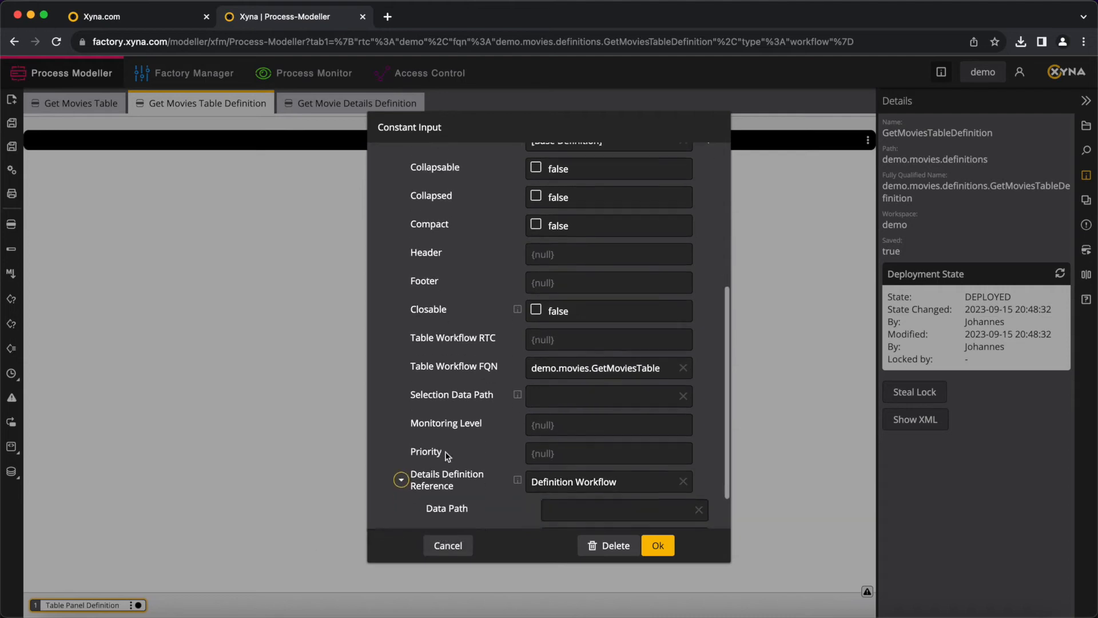
click(577, 468)
click(581, 510)
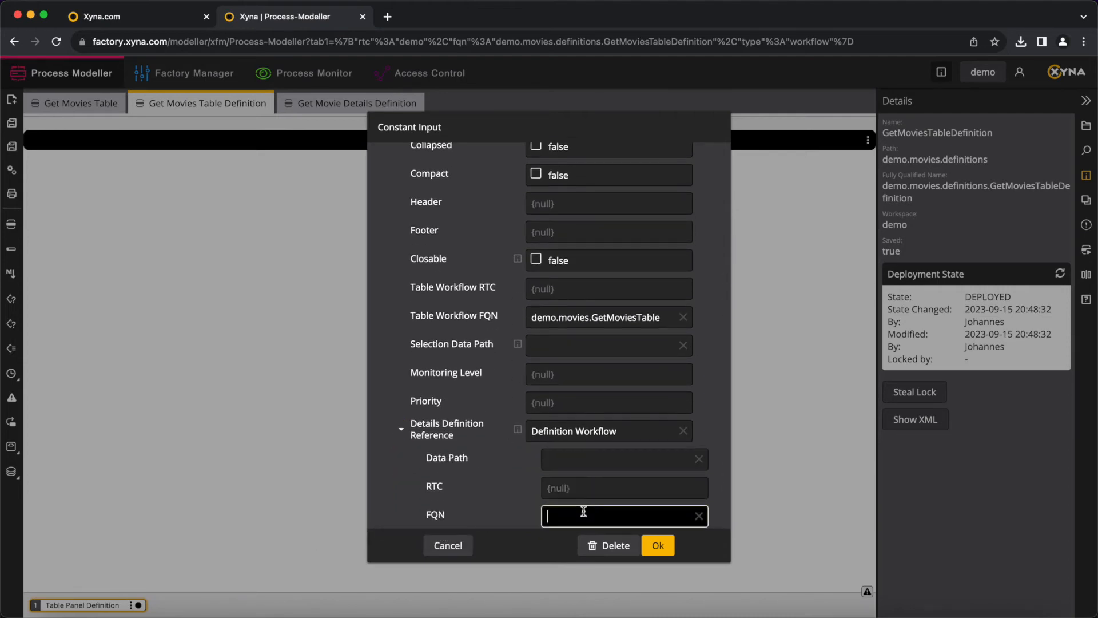
key(cmd+v)
click(658, 546)
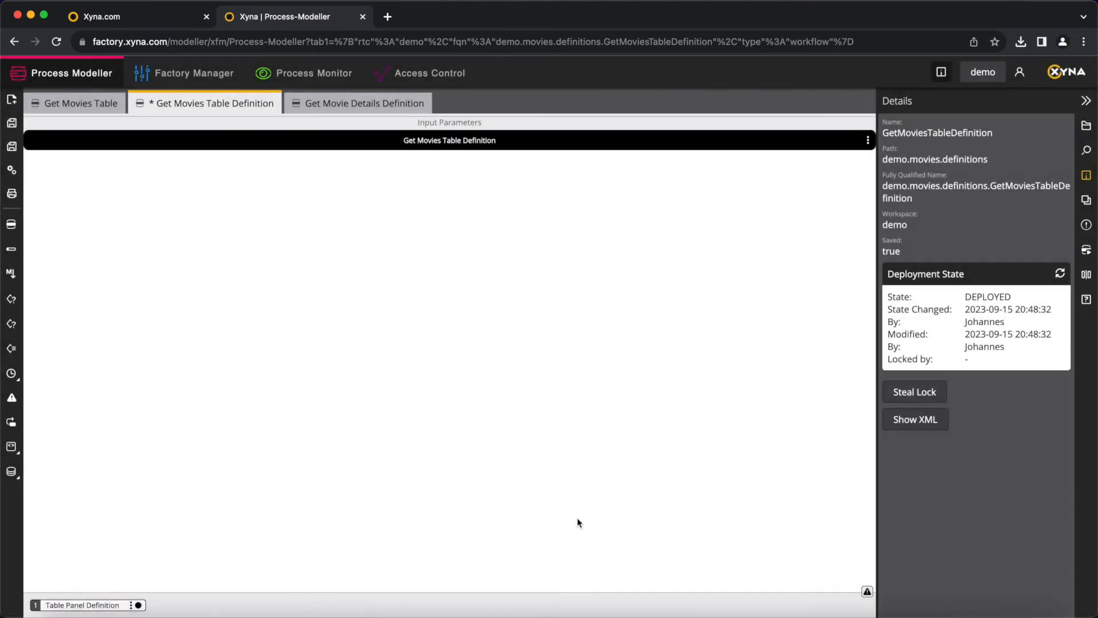
click(10, 171)
click(616, 368)
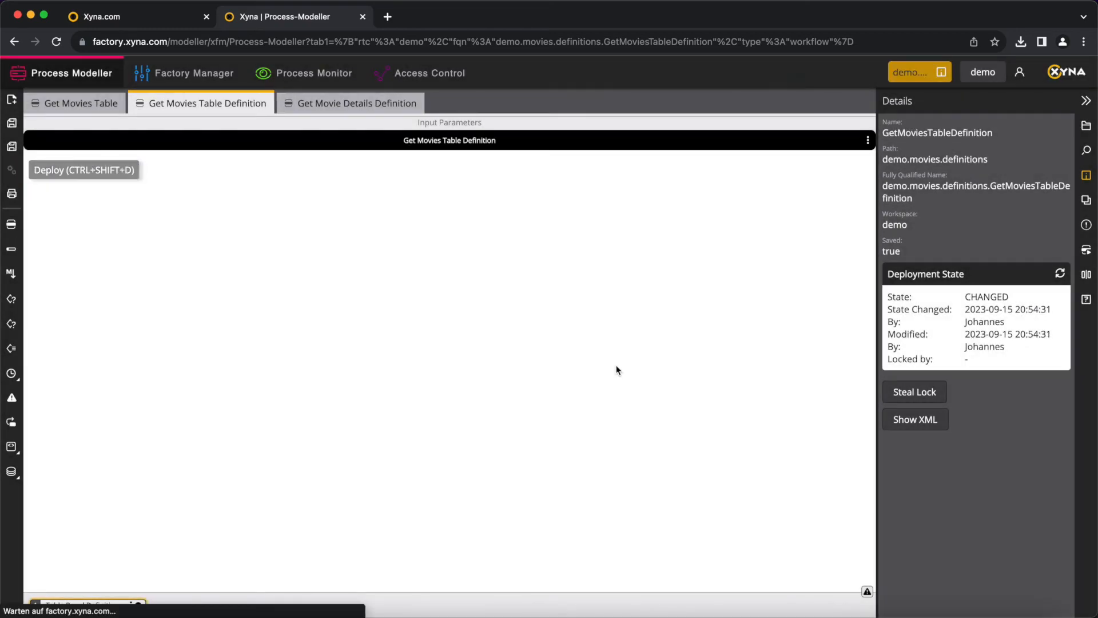
- Reload the boilerplate page on localhost:4200 and select Back to the Future and Oppenheimer to check their movie details
key(cmd+grave)
click(522, 162)
key(Return)
click(464, 286)
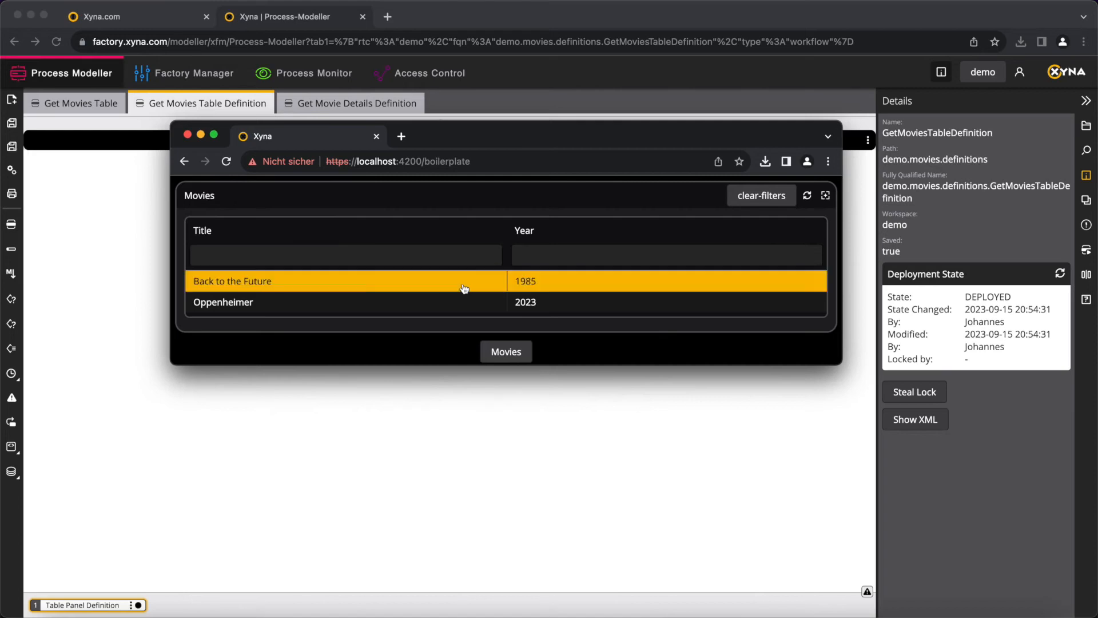
click(447, 309)
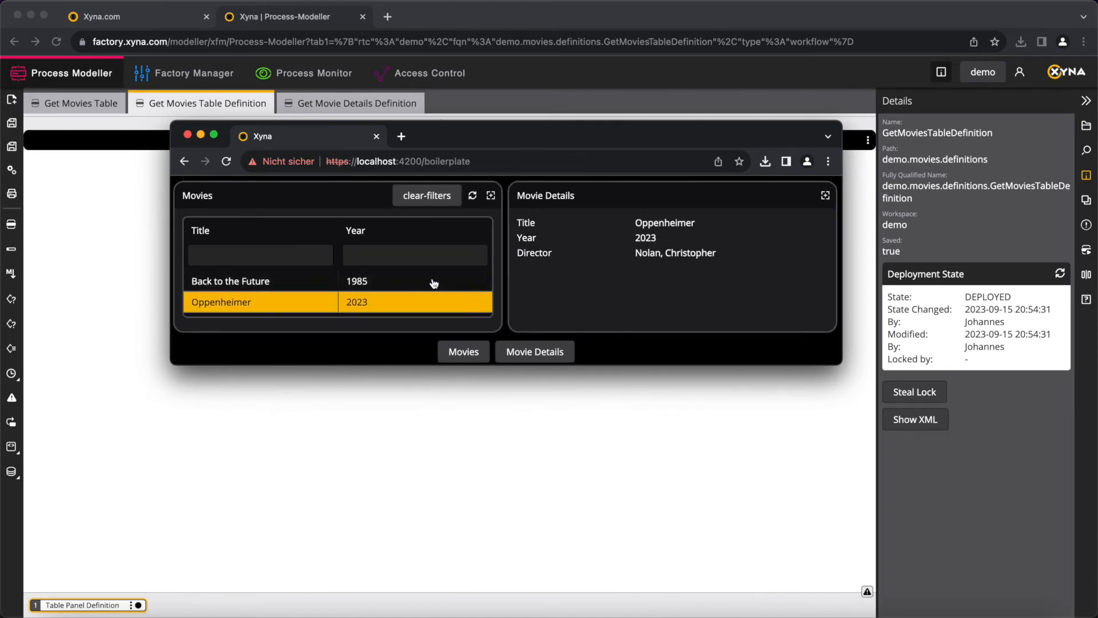
click(435, 282)
click(453, 309)
- Return to the Process-Modeller, view the demo.movies workflows and create a new workflow
click(612, 452)
click(1086, 125)
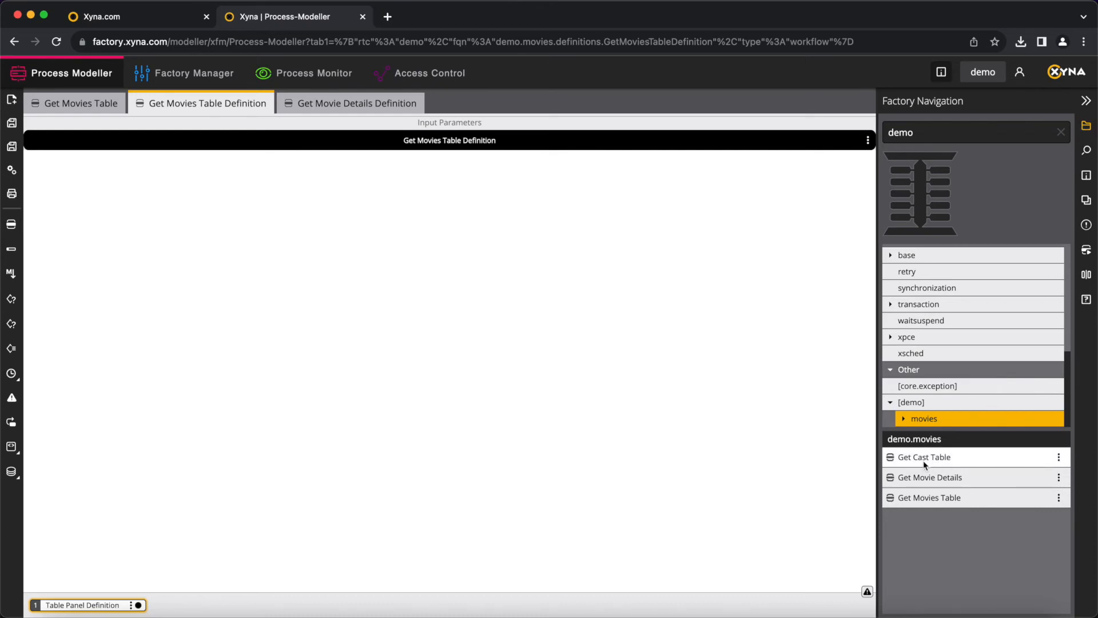
click(12, 100)
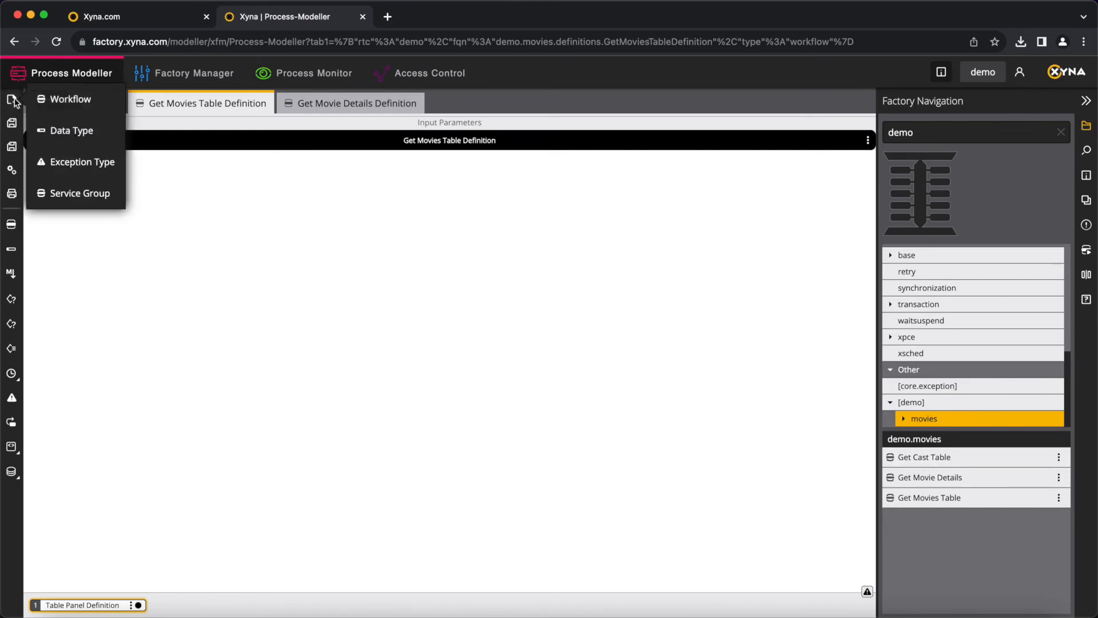
click(67, 103)
- Search for tablepanelde and add Table Panel Definition as an output of the new workflow
click(1086, 151)
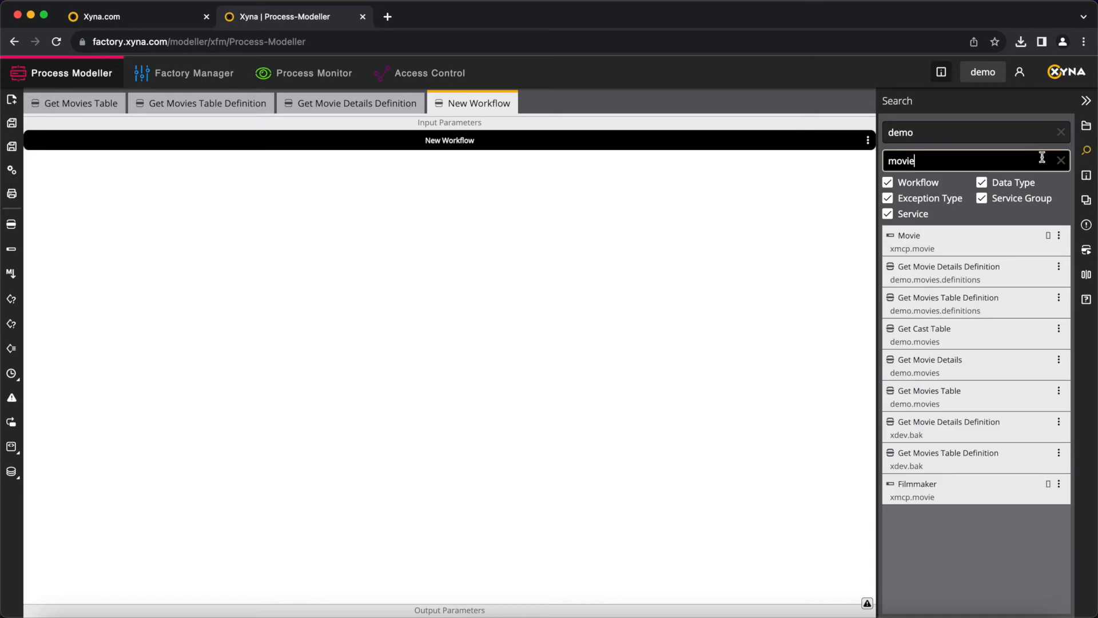
text(tablepanelde)
drag(935, 238, 111, 608)
- Give the output a constant value of type Table Panel Definition, enter its label and set Closable to true
click(131, 605)
click(183, 541)
click(562, 333)
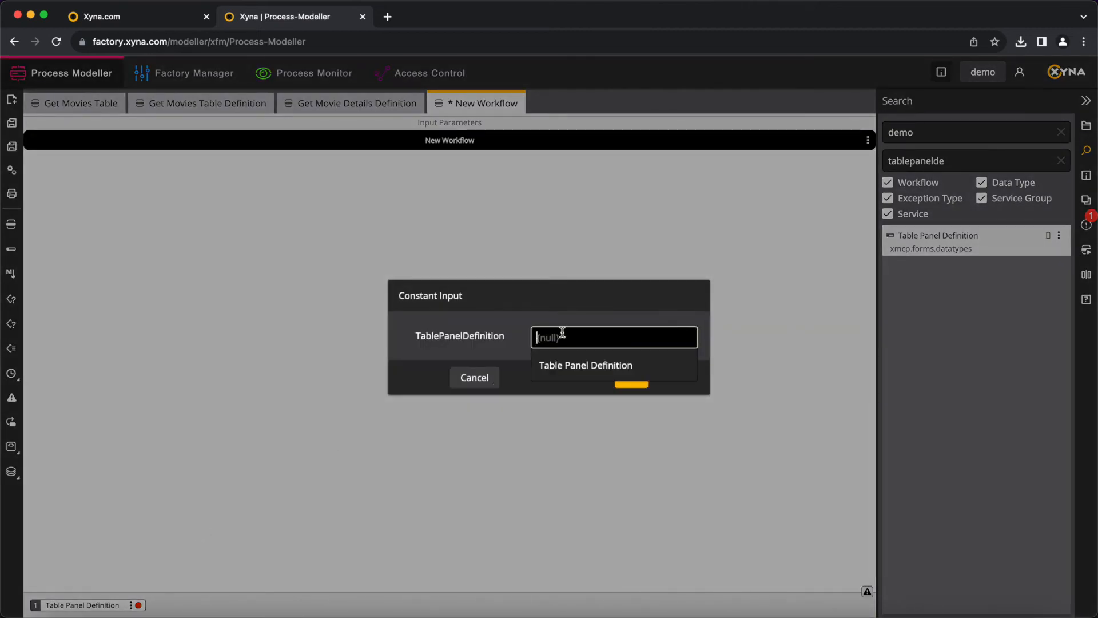
click(572, 363)
click(554, 226)
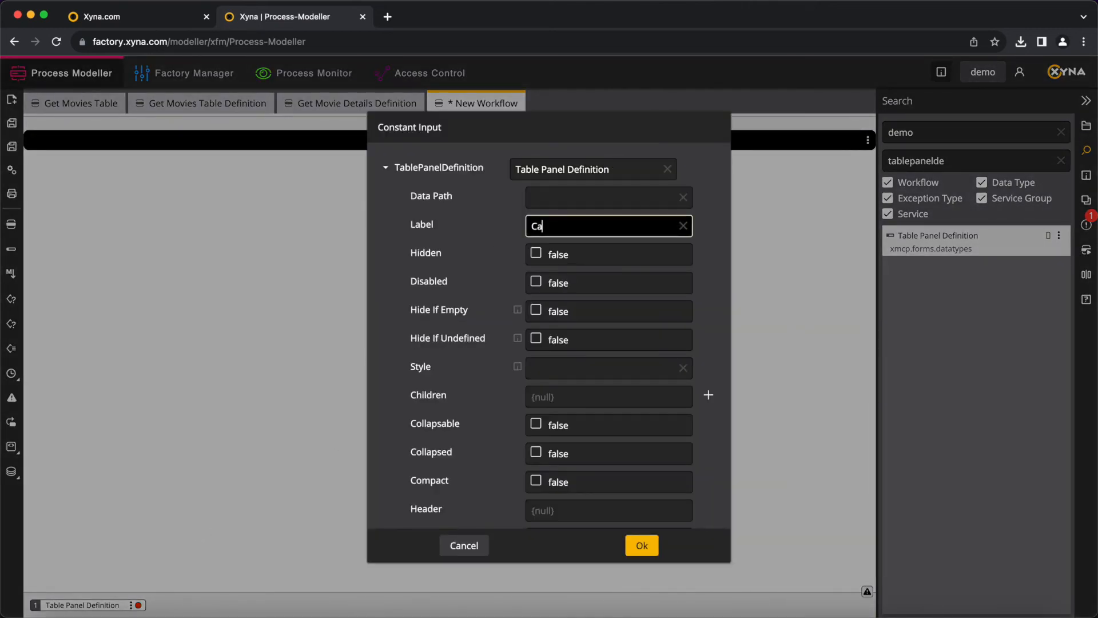
scroll(572, 343, down, 5)
click(533, 345)
scroll(620, 336, up, 3)
scroll(620, 336, down, 3)
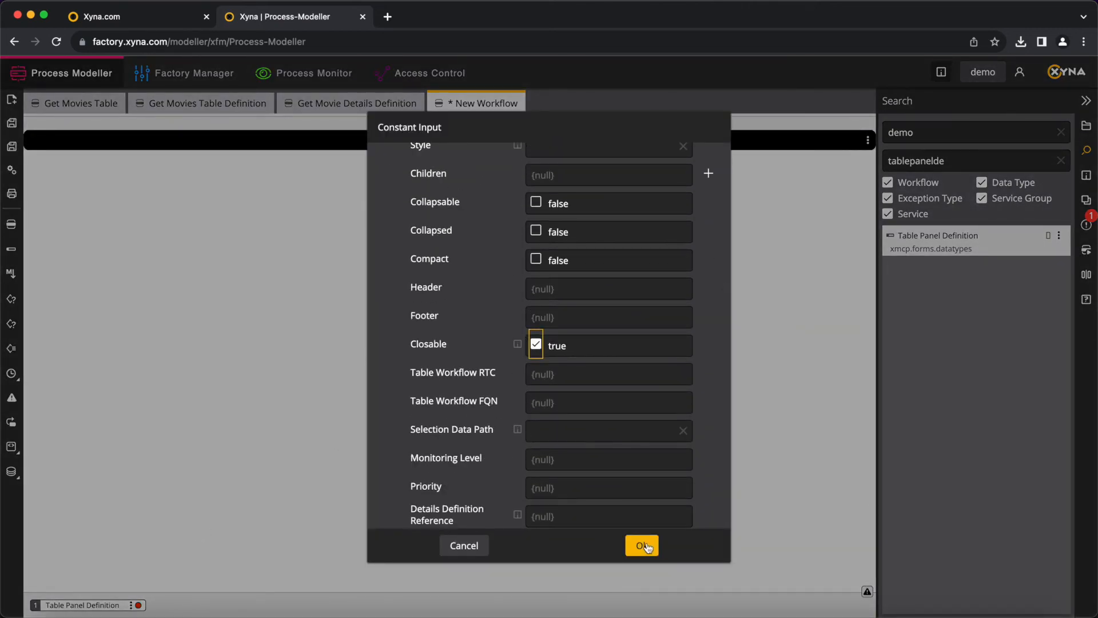
click(642, 545)
- Open the Get Cast Table workflow from demo.movies and copy its fully qualified name
click(1089, 126)
double_click(977, 456)
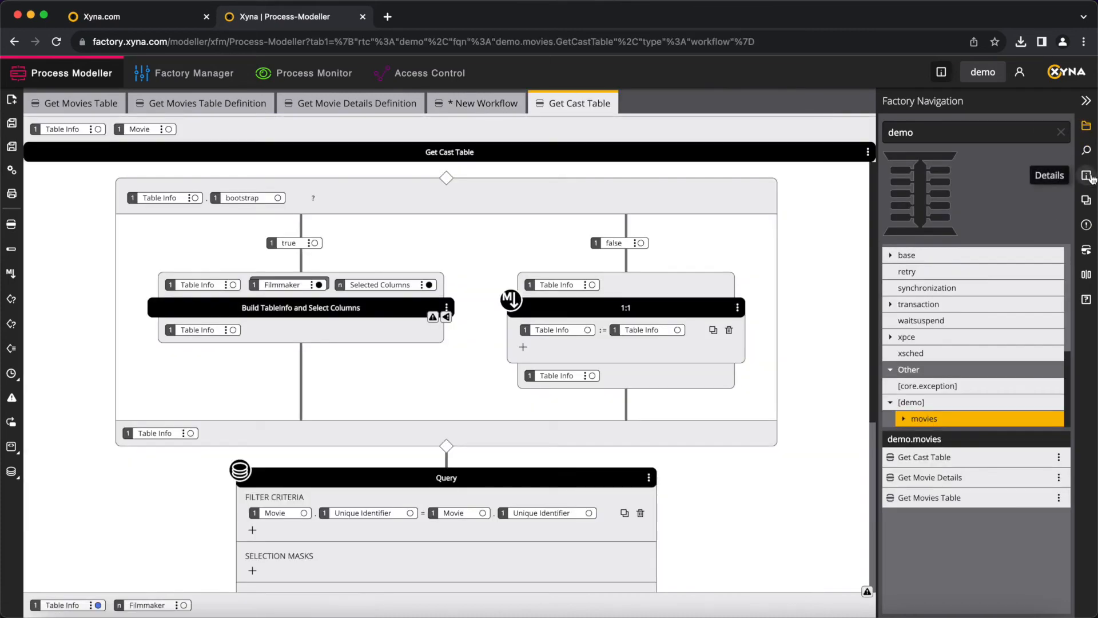
click(1086, 175)
double_click(967, 186)
key(super+c)
- In the new workflow's Table Panel Definition constant, set Table Workflow FQN to the copied demo.movies.GetCastTable
click(486, 103)
click(130, 605)
click(187, 543)
click(559, 400)
key(super+v)
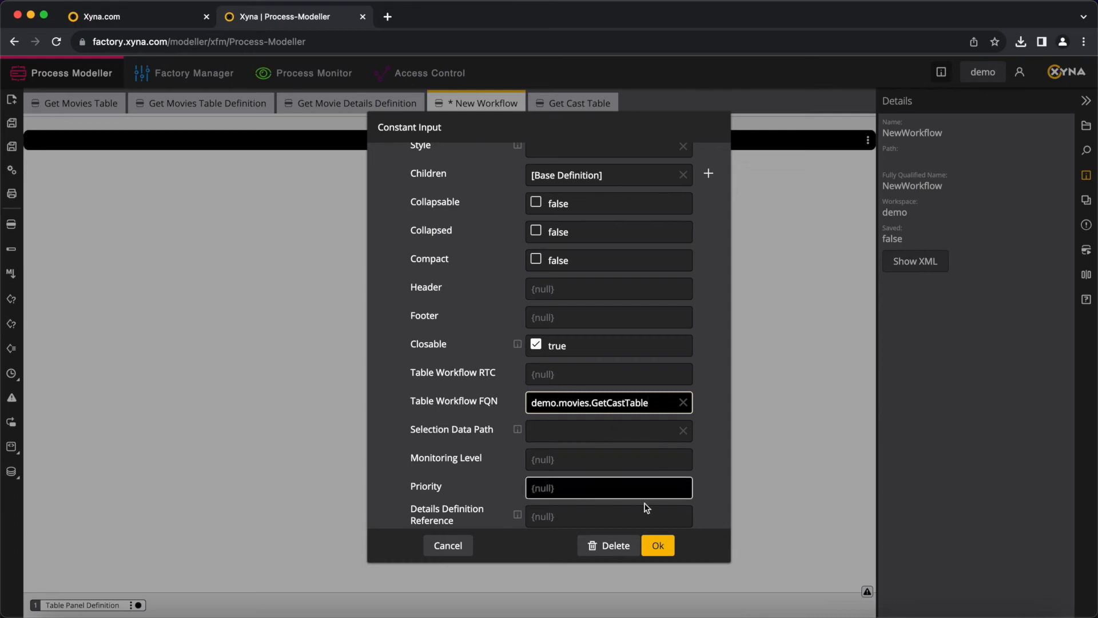
click(658, 545)
- Search for movie and add the Movie data type as both an input and an additional output of the new workflow
click(1087, 150)
double_click(998, 161)
text(movie)
drag(925, 243, 153, 126)
drag(69, 129, 223, 602)
- Deploy the new workflow, saving it as Get Cast Table Definition under the existing definitions path
click(13, 171)
click(620, 370)
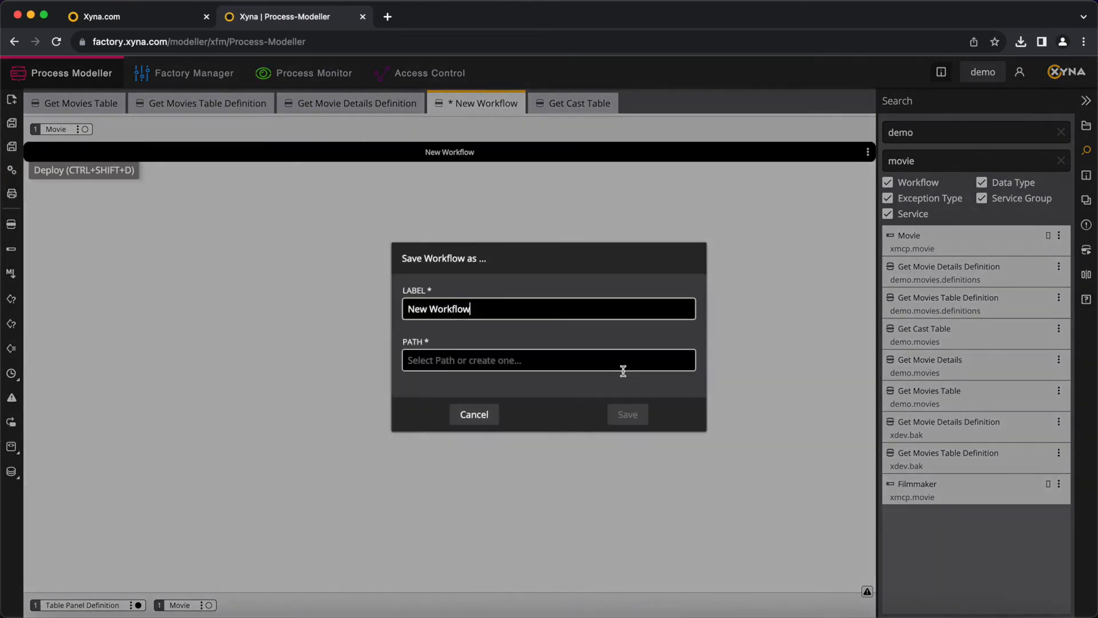
triple_click(508, 309)
text(Get Cast)
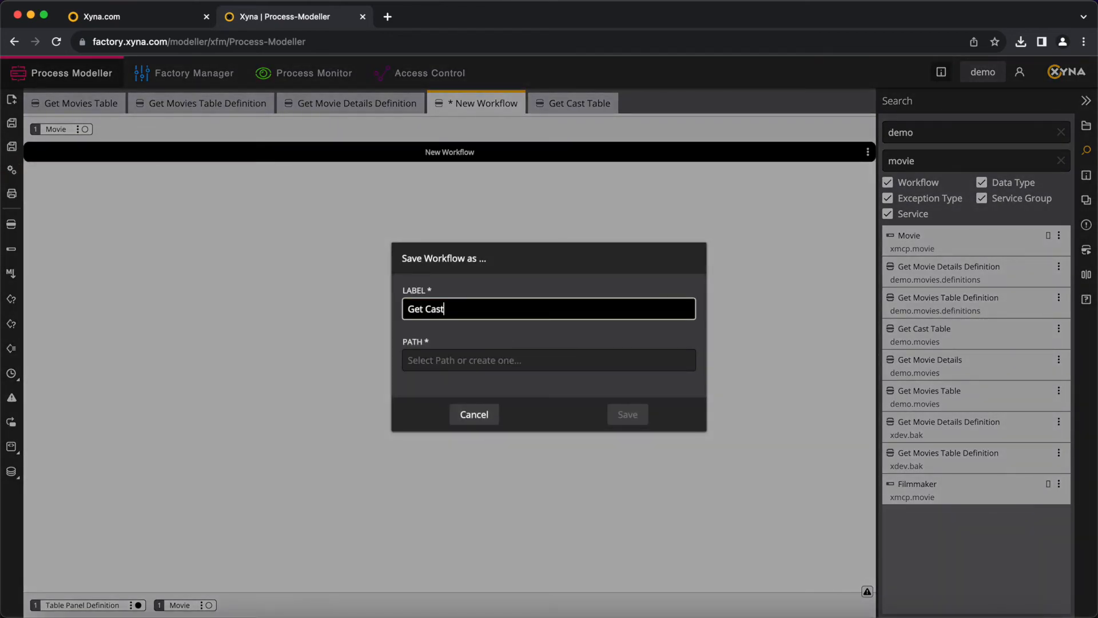
text( Table Definition)
key(Tab)
text(def)
click(525, 382)
click(627, 413)
- Copy the fully qualified name of Get Cast Table Definition and switch to the Get Movie Details Definition workflow
click(1086, 174)
triple_click(984, 189)
click(345, 106)
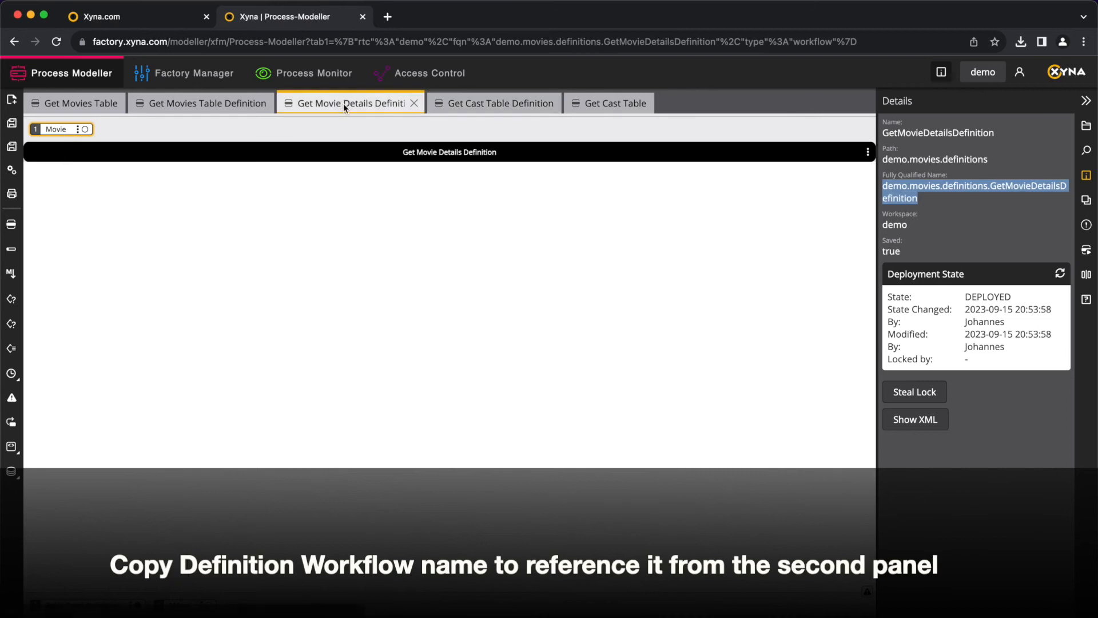
- Add an Open Details Button Definition as a second child in the Form Panel Definition output's constant
click(133, 604)
click(183, 542)
click(407, 362)
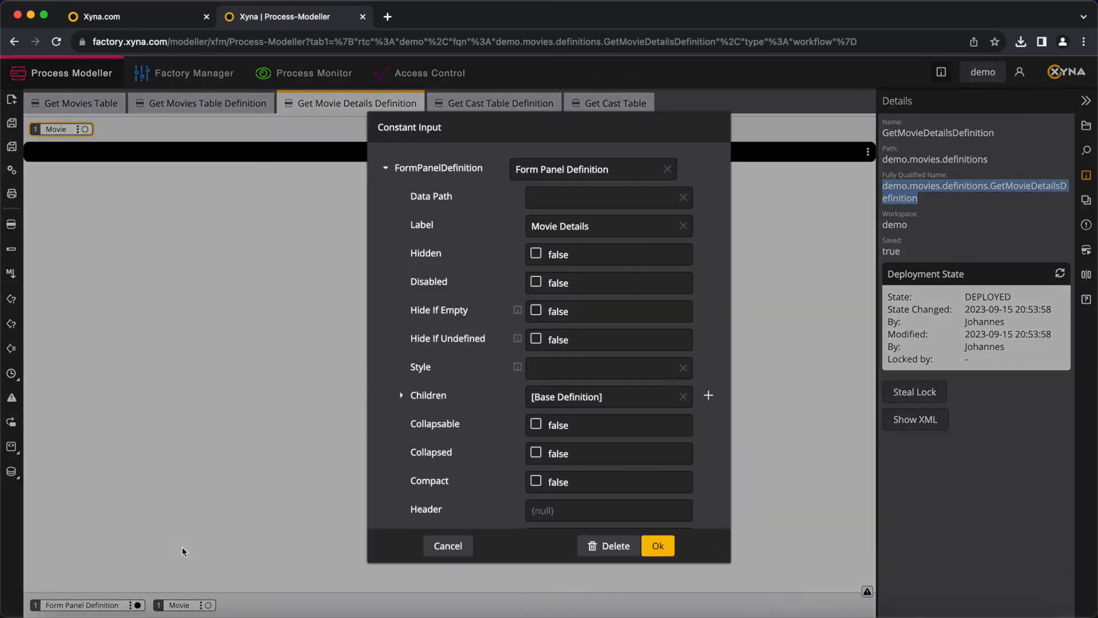
click(403, 396)
scroll(630, 343, down, 2)
click(700, 316)
click(596, 376)
text(open)
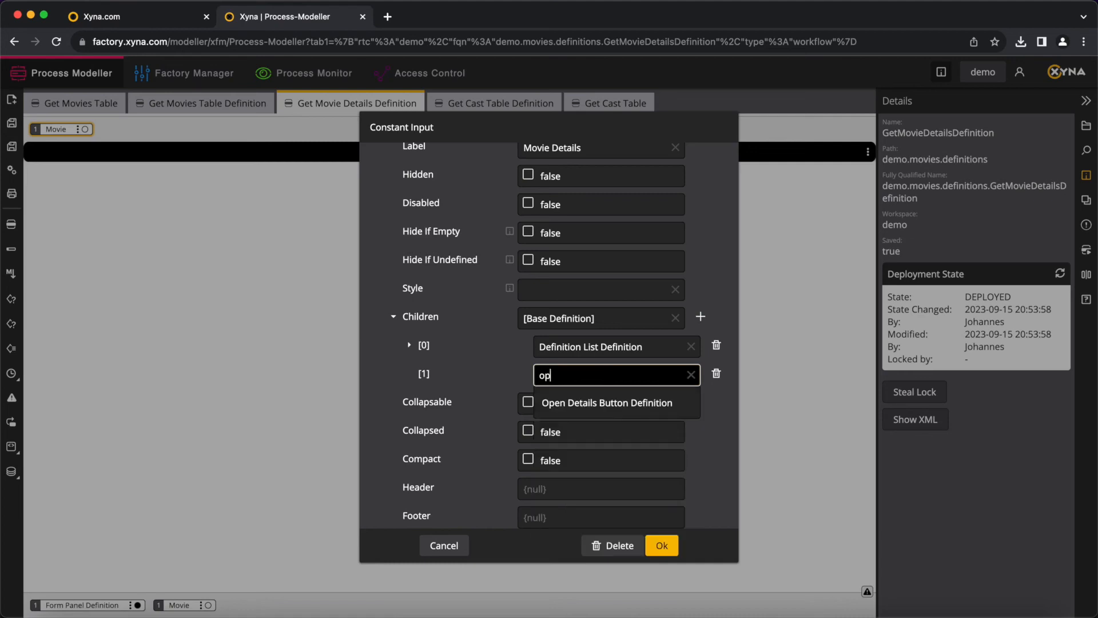
click(603, 402)
- Set the label of the new Open Details Button Definition to Show Cast
click(425, 375)
scroll(487, 397, down, 3)
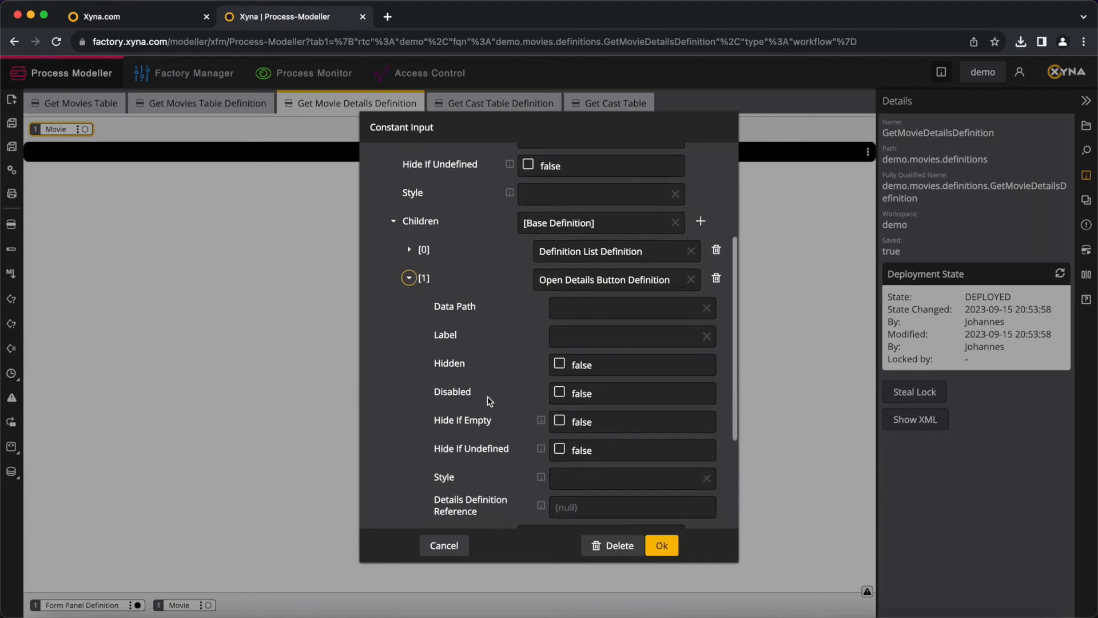
click(586, 332)
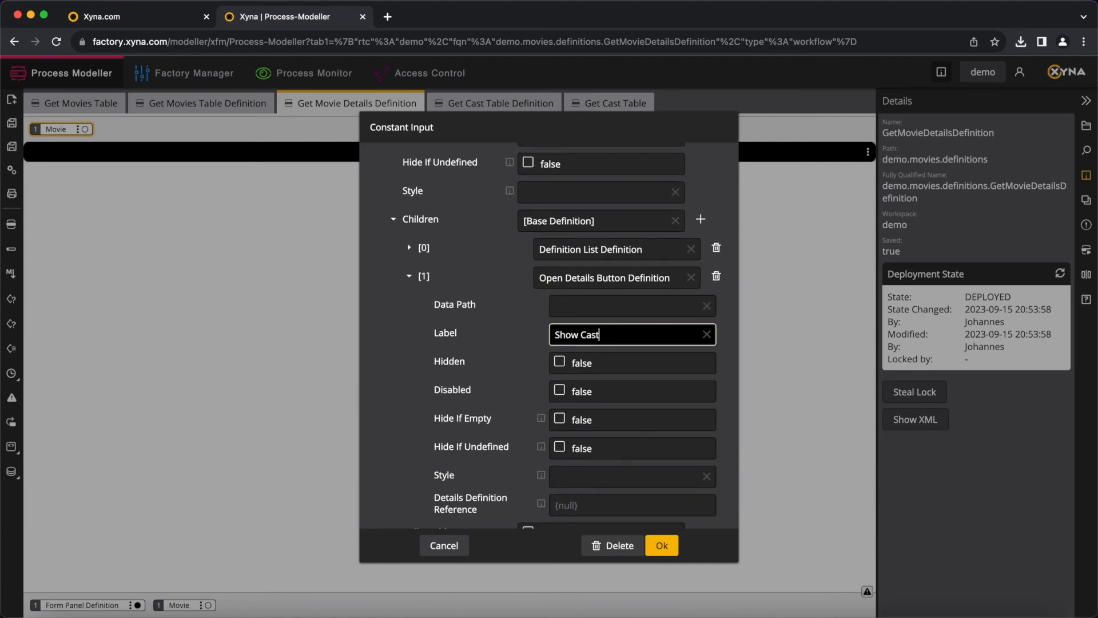
text(Show Cast)
click(447, 338)
- Set the Show Cast button's Details Definition Reference to Definition Workflow and expand its properties
scroll(466, 377, down, 3)
mouse_move(548, 346)
click(601, 424)
text(def)
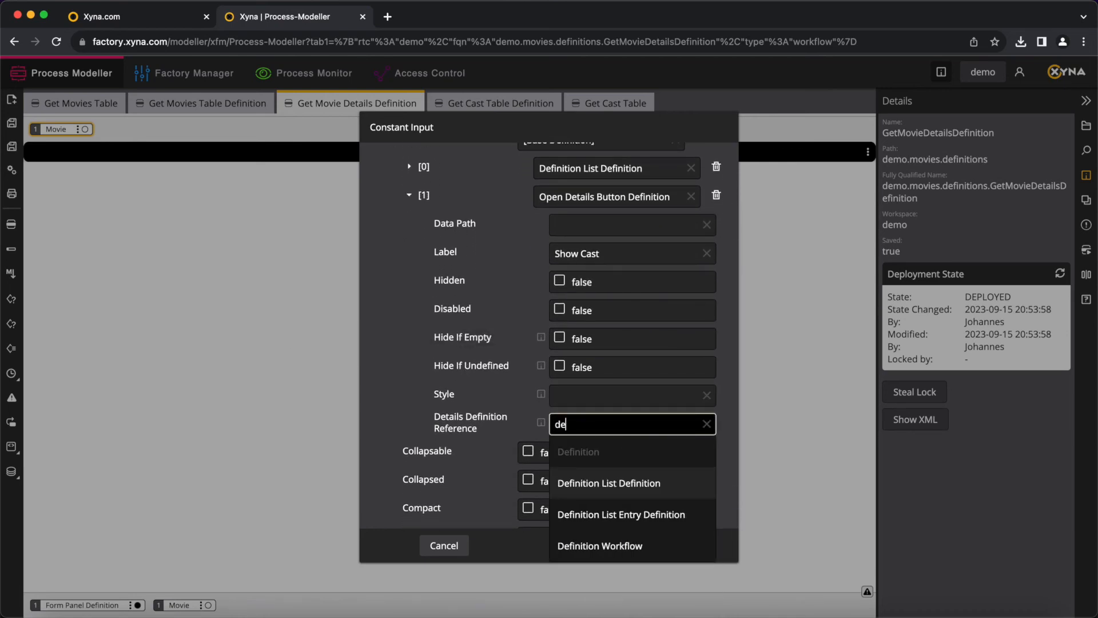
click(616, 546)
click(424, 423)
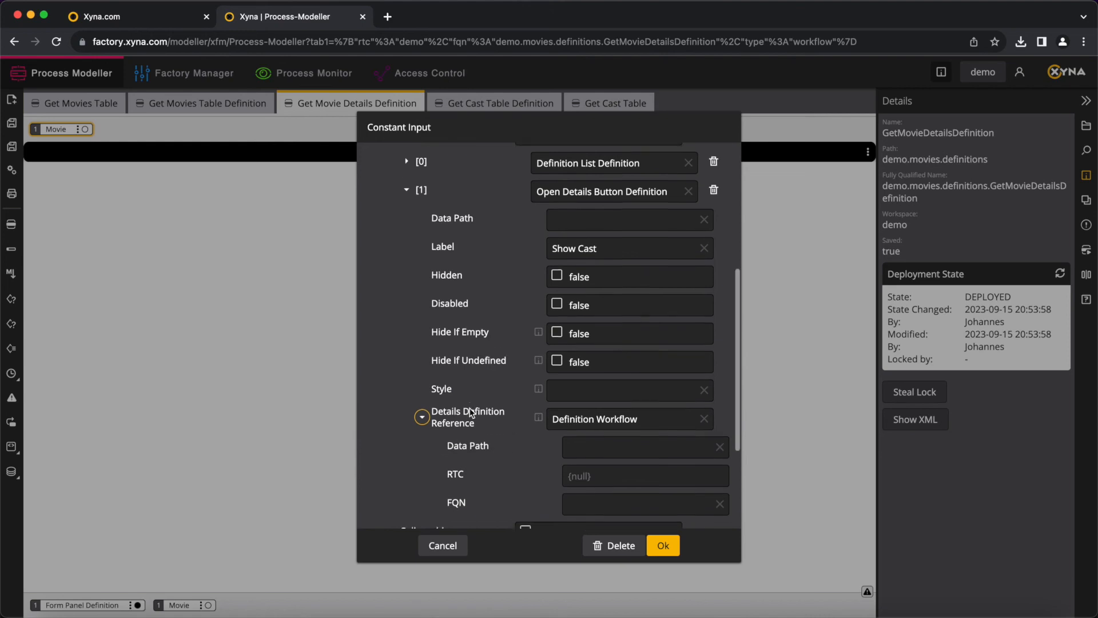
- Paste the copied Get Cast Table Definition name as the reference's FQN, then save and deploy Get Movie Details Definition
scroll(471, 412, down, 2)
click(590, 430)
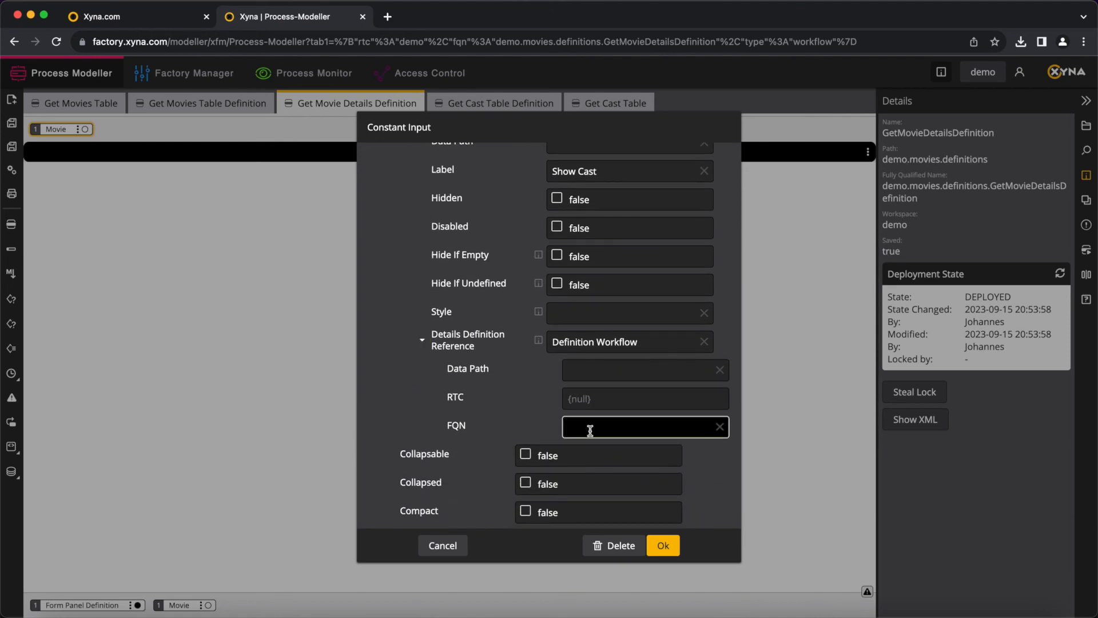
key(super+v)
click(664, 545)
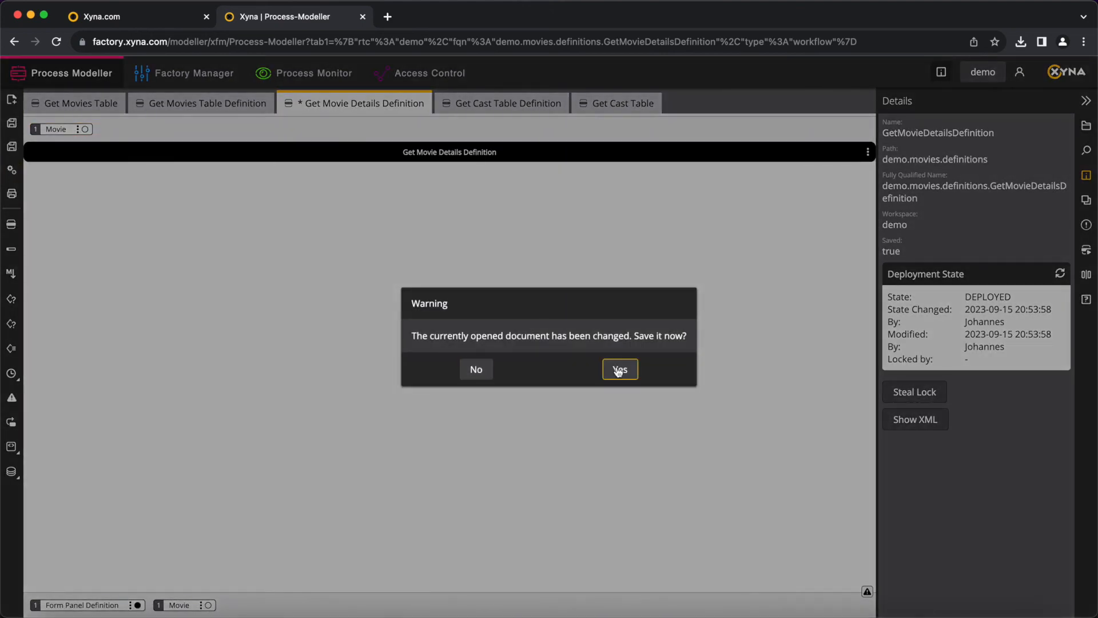
click(618, 371)
- Switch to the boilerplate page on localhost:4200, reload it and show the cast of Back to the Future, selecting its cast rows
key(super+grave)
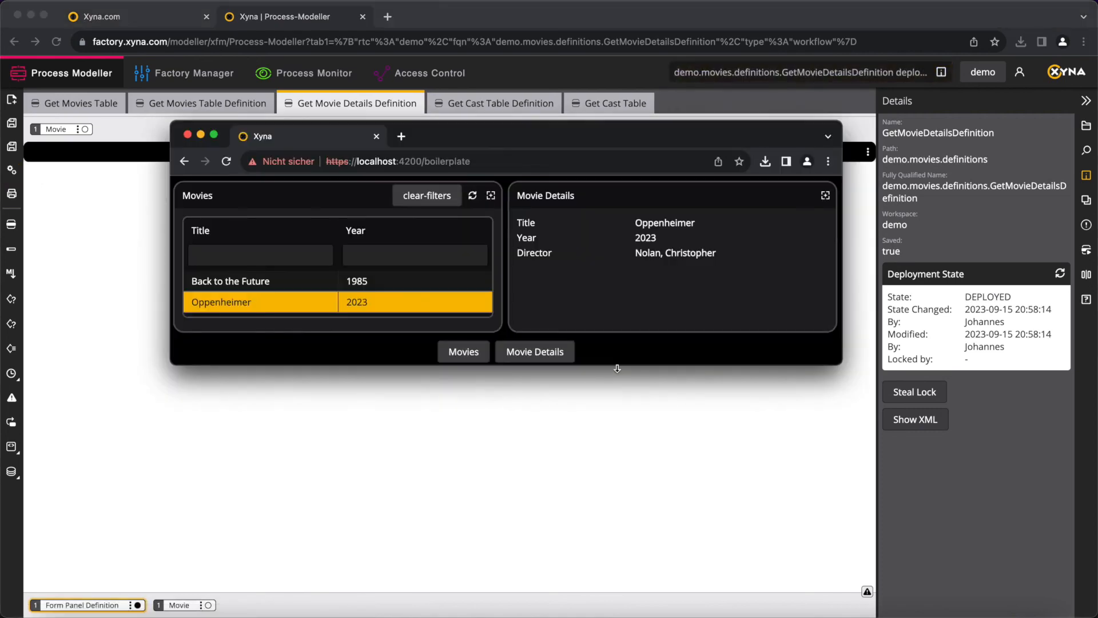
click(476, 163)
key(Return)
click(456, 287)
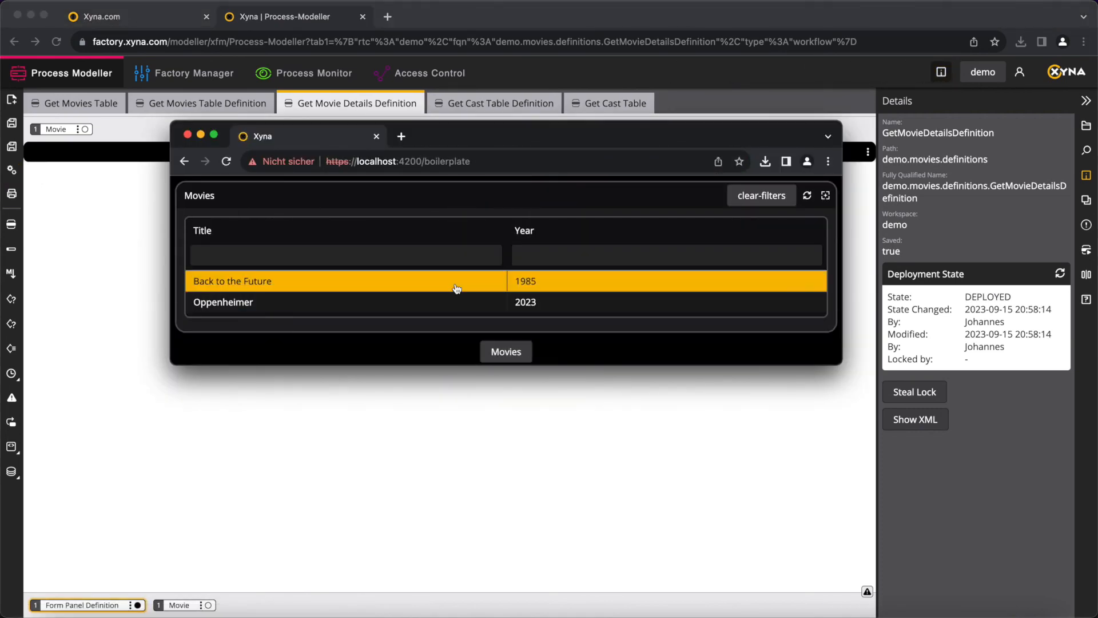
click(540, 278)
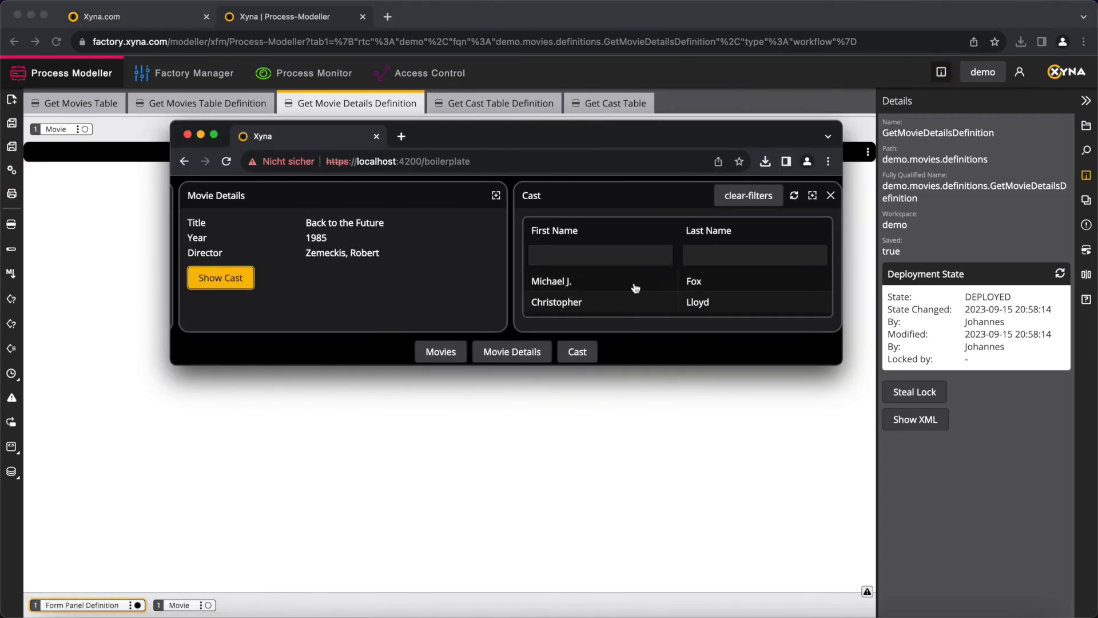
click(637, 303)
click(640, 281)
- Select Oppenheimer in the Movies table, show its cast and close the Cast panel
scroll(489, 272, left, 5)
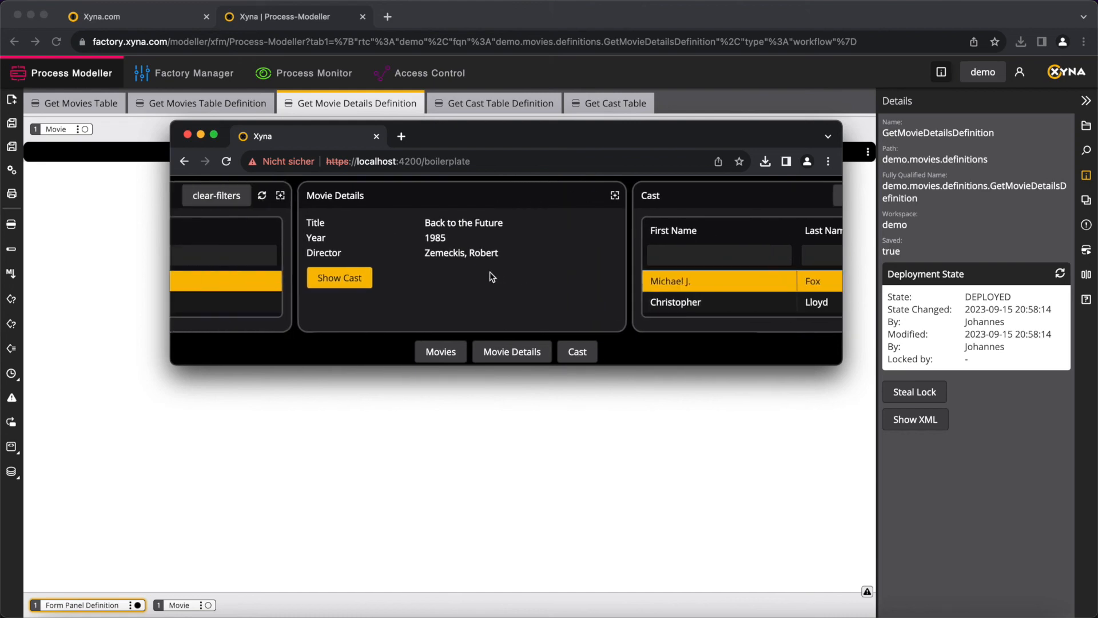
click(461, 301)
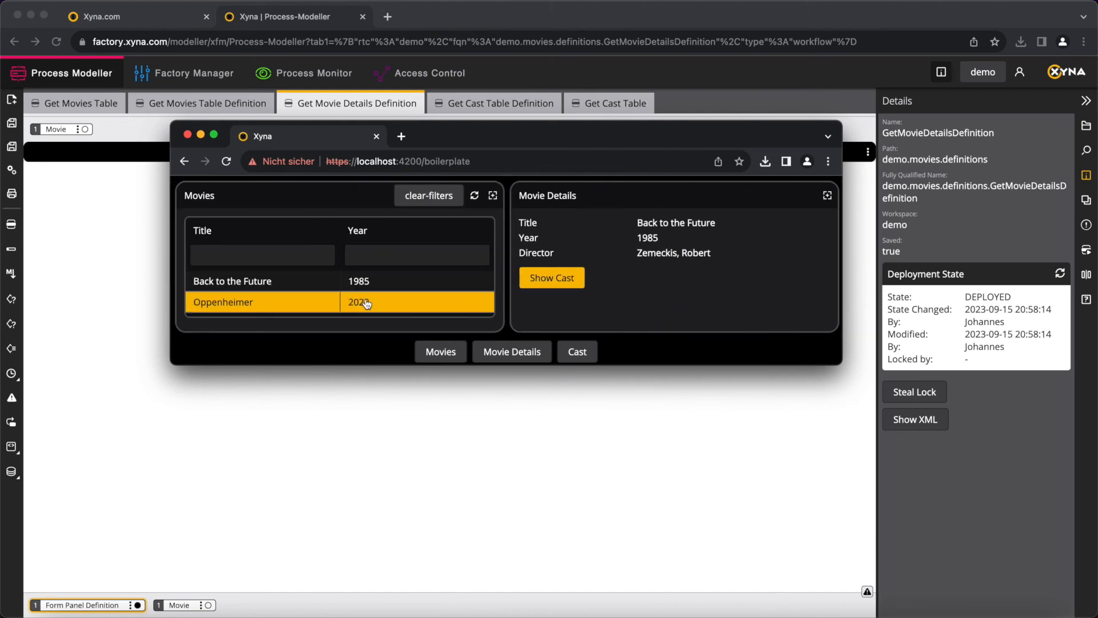
click(544, 282)
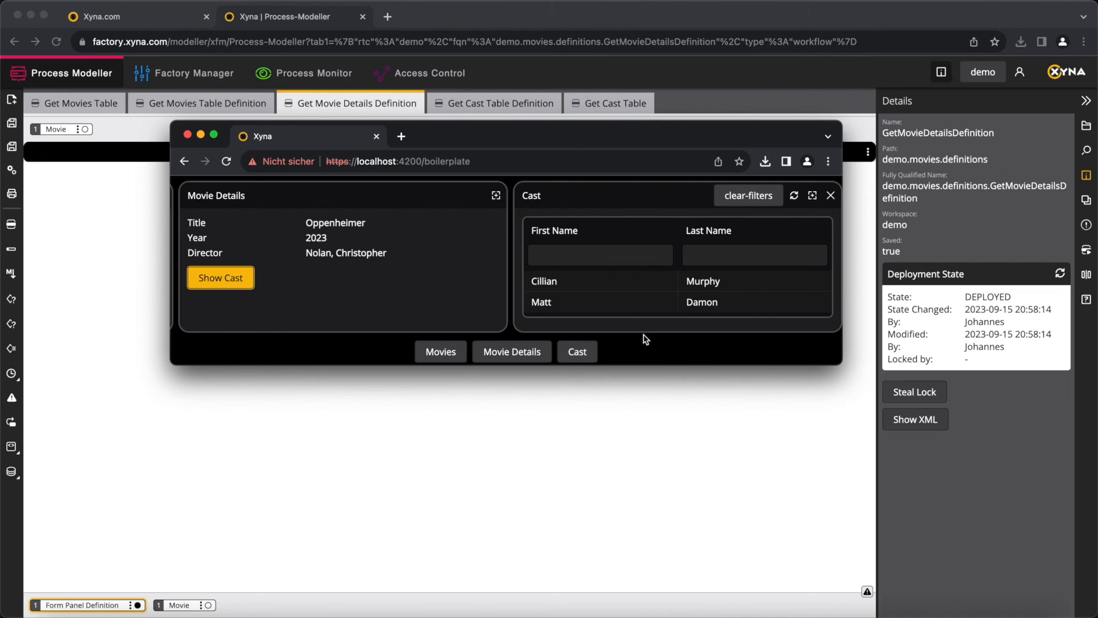
click(830, 195)
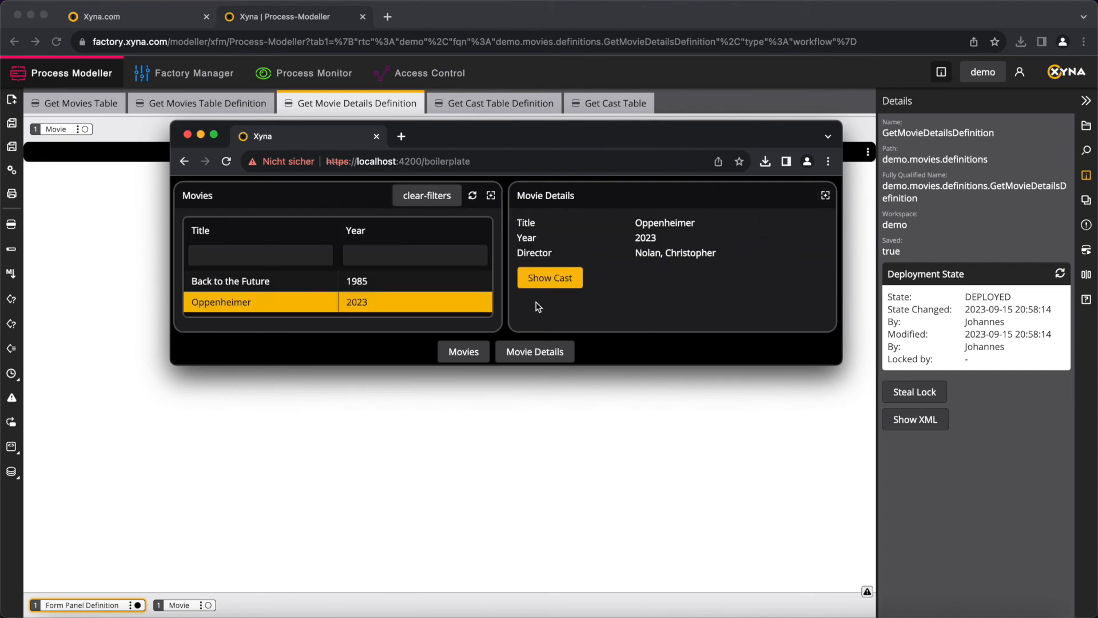
- Show the cast of Back to the Future again, move between the Movies and Cast panels and close the Cast panel
click(441, 280)
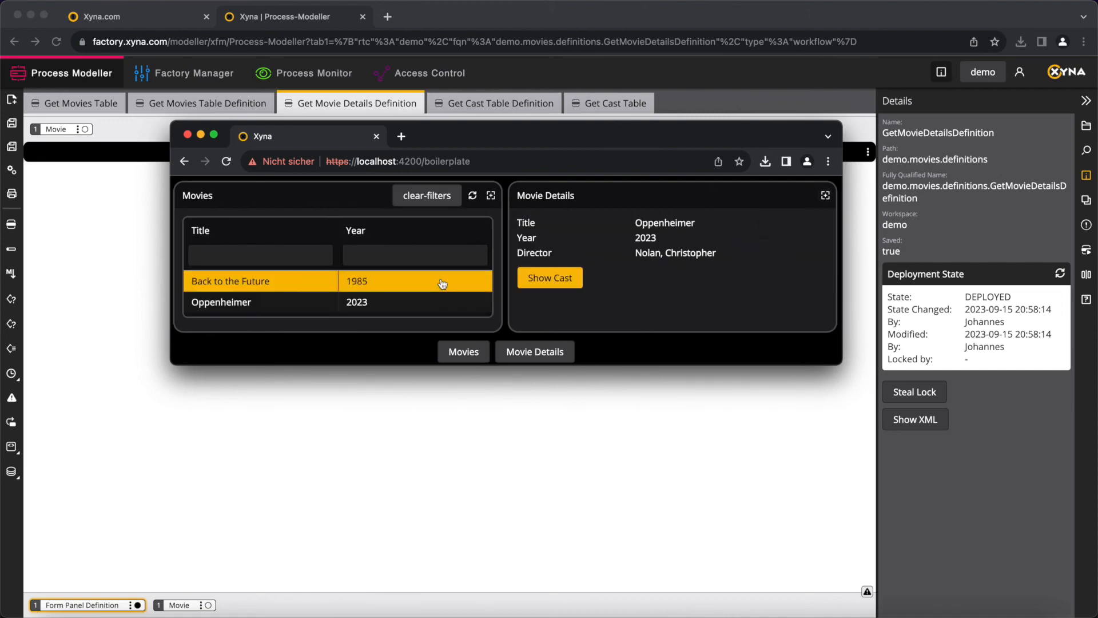
click(551, 279)
click(443, 352)
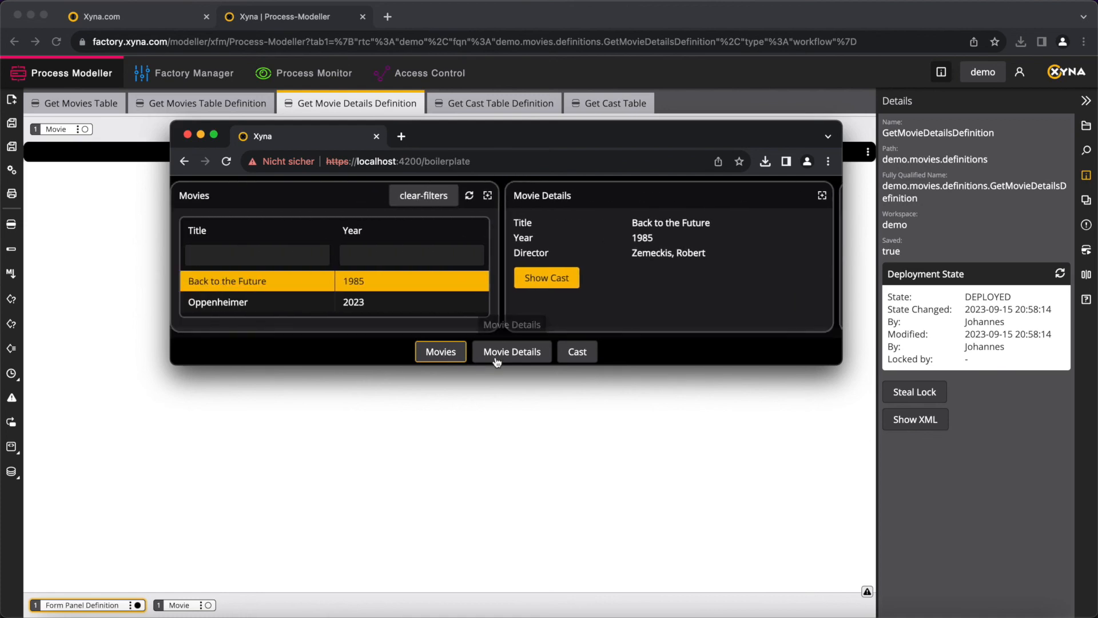
click(577, 353)
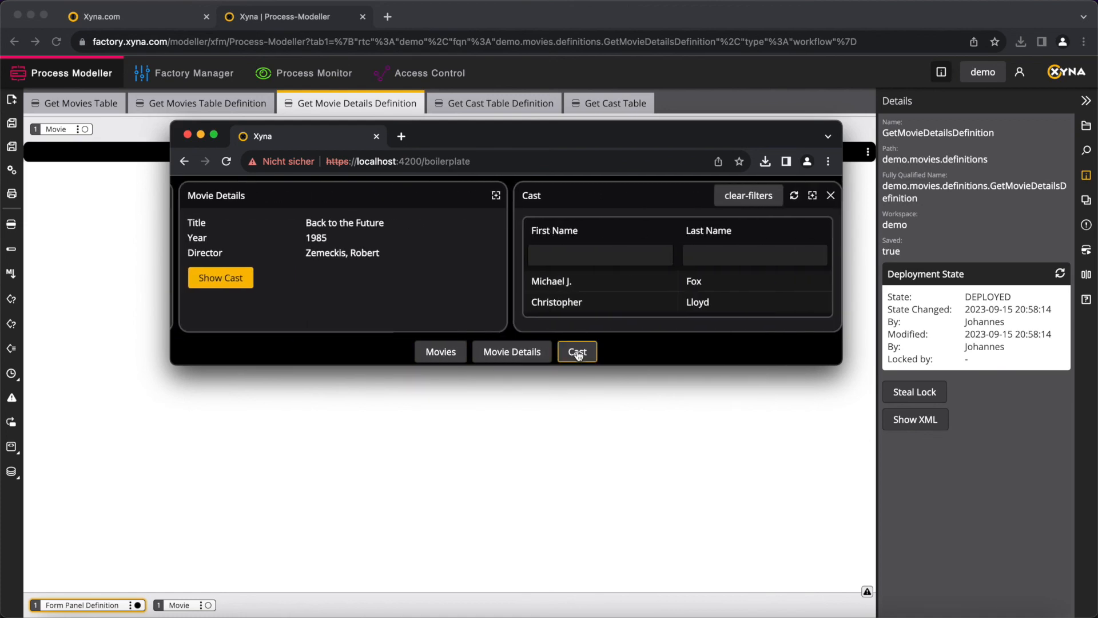
click(446, 351)
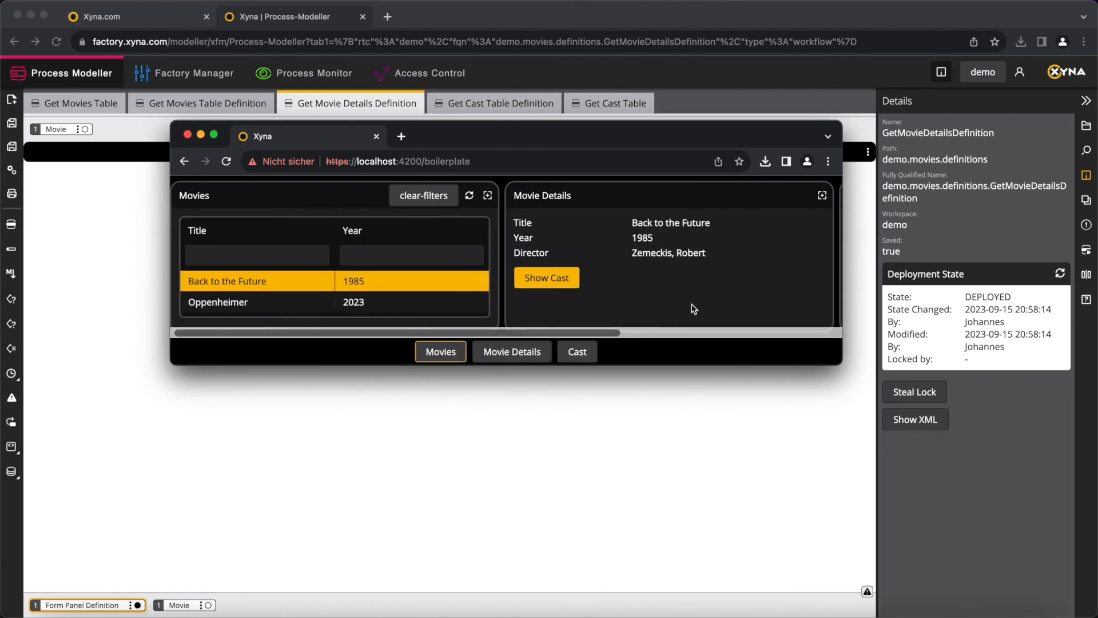
scroll(693, 309, right, 5)
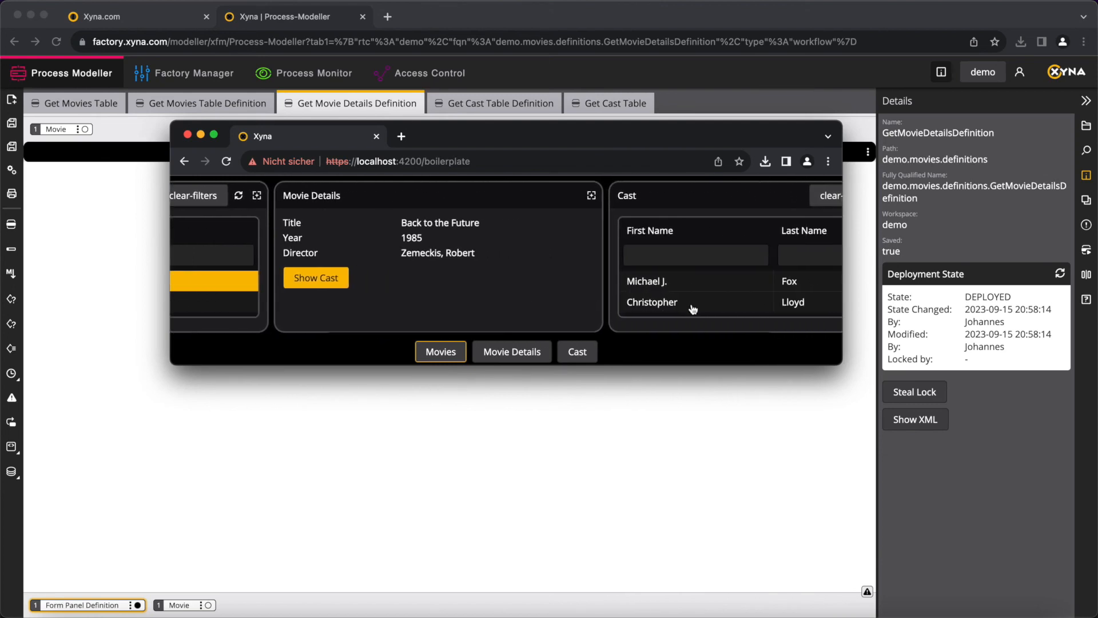
click(824, 196)
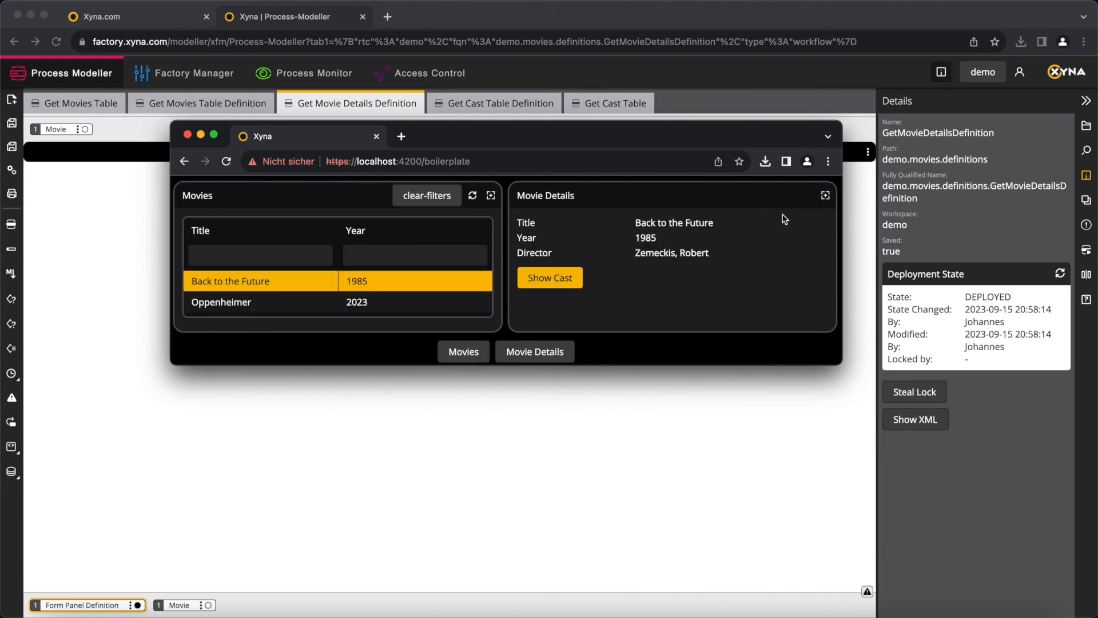